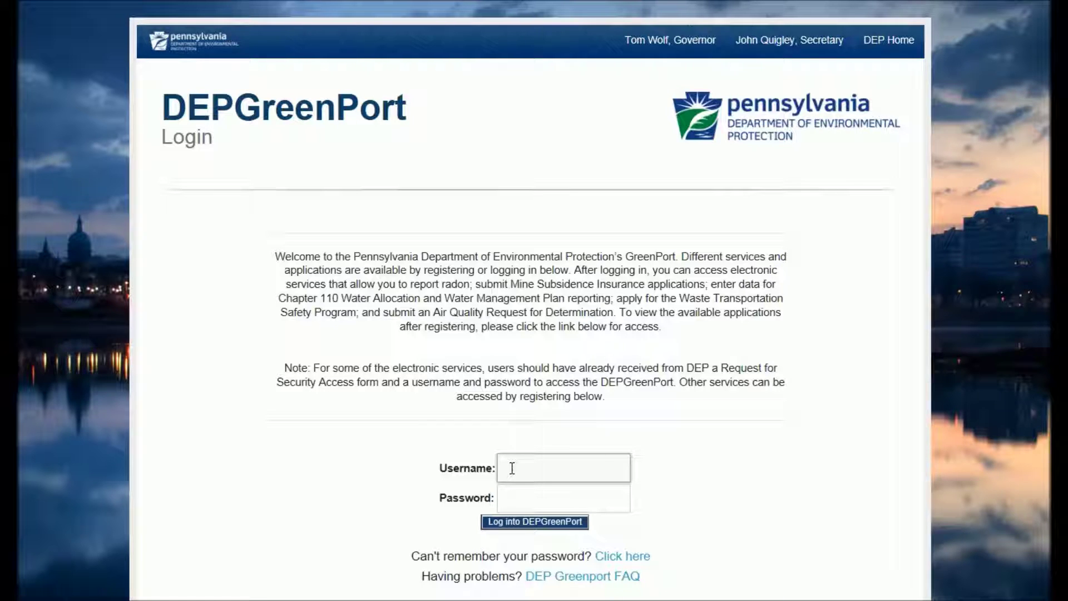
- Log into DEPGreenPort by entering the account username and the account password
left_click(512, 468)
type("dwelruser")
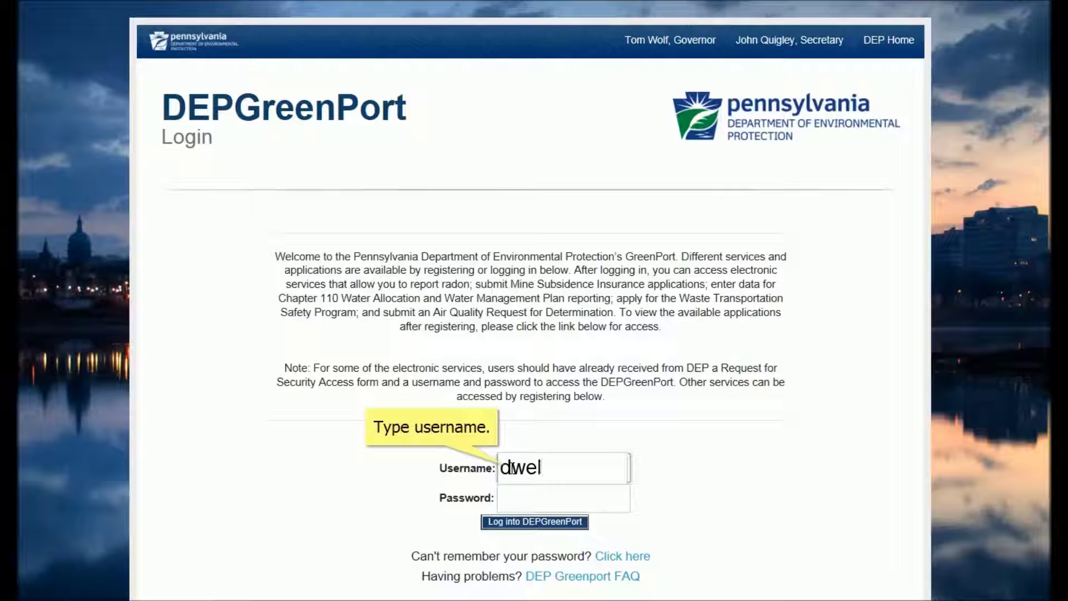
key("Tab")
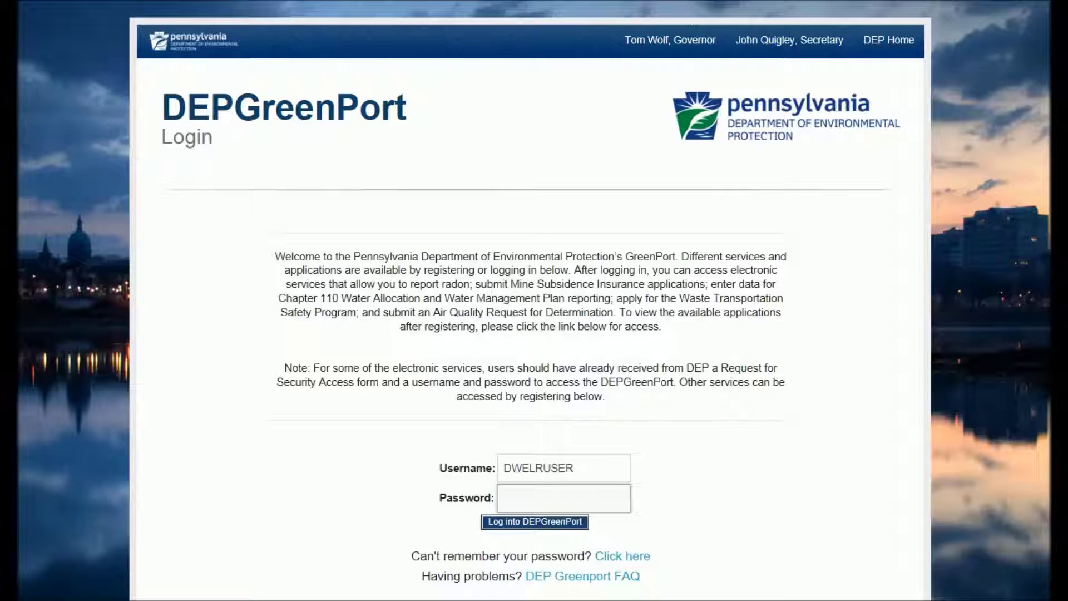
key("ctrl+v")
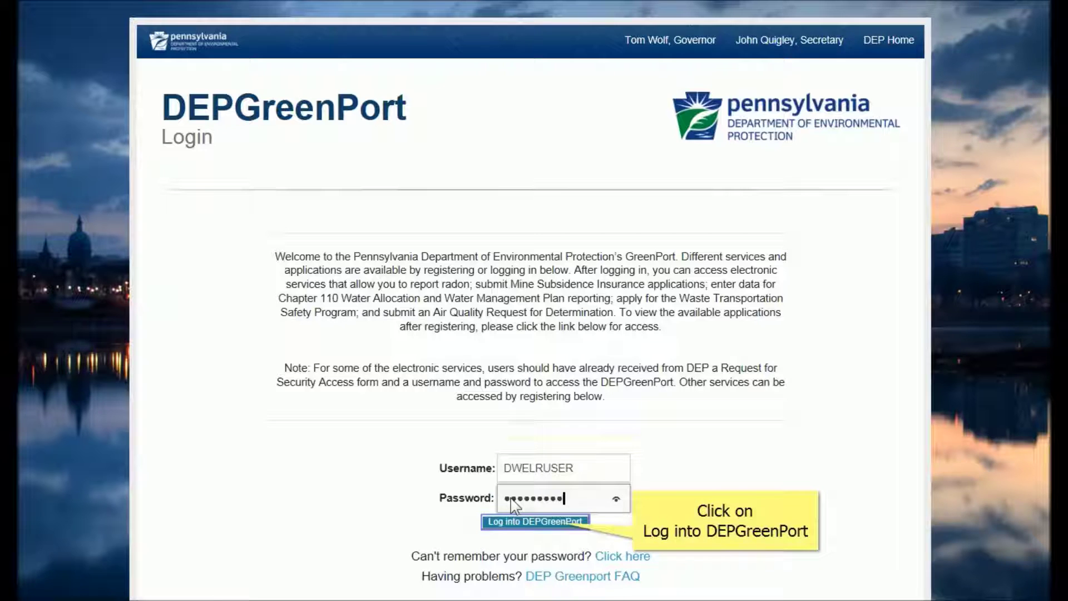
left_click(527, 522)
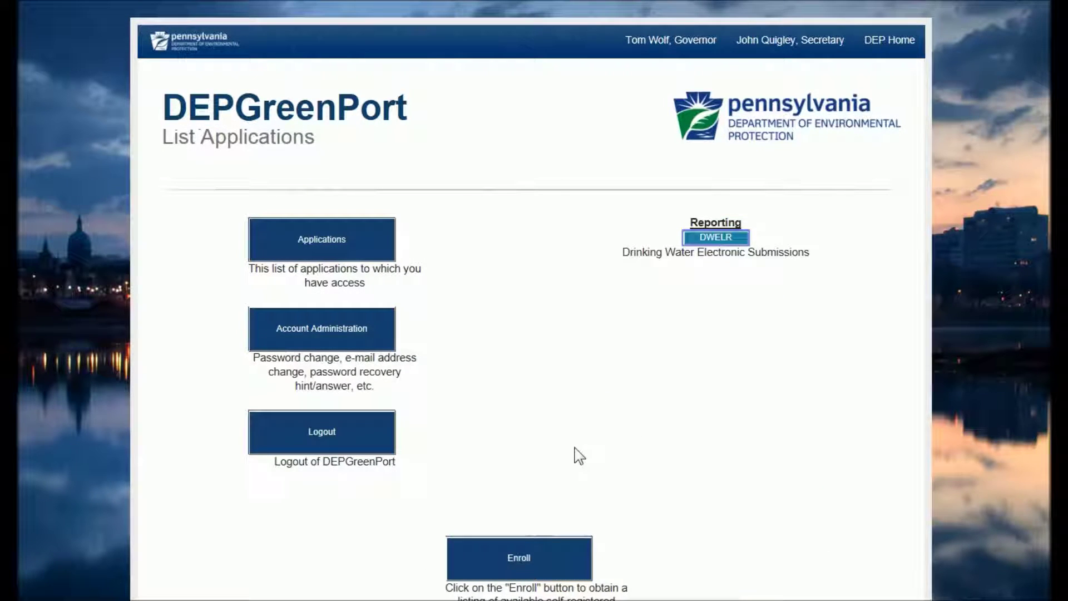
- Launch the DWELR reporting application and submit the Quaker Valley Lab ID as the DWELR ID for data entry
left_click(716, 237)
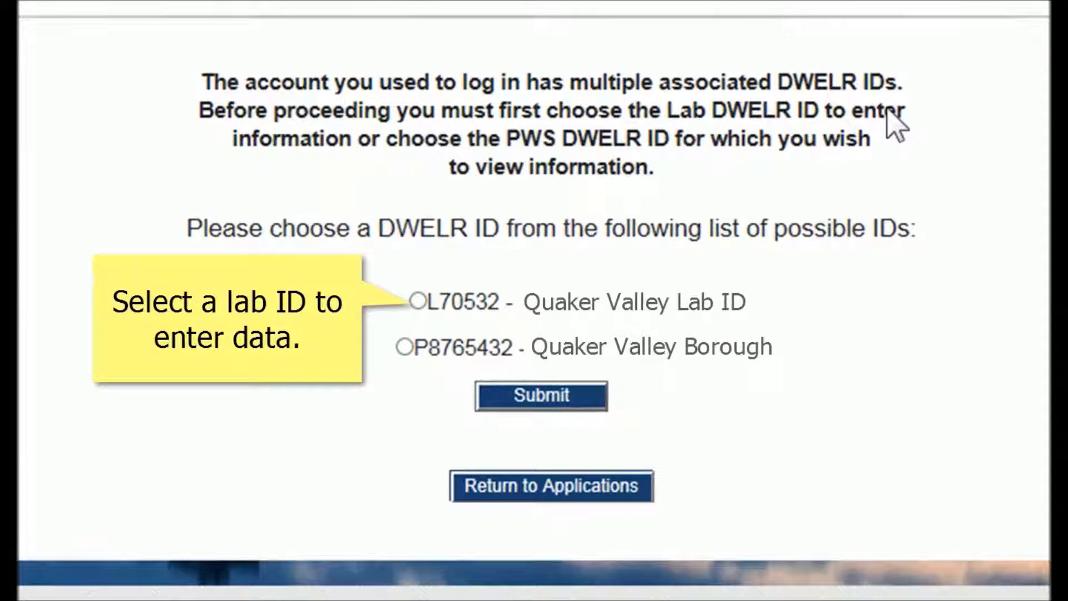
left_click(424, 302)
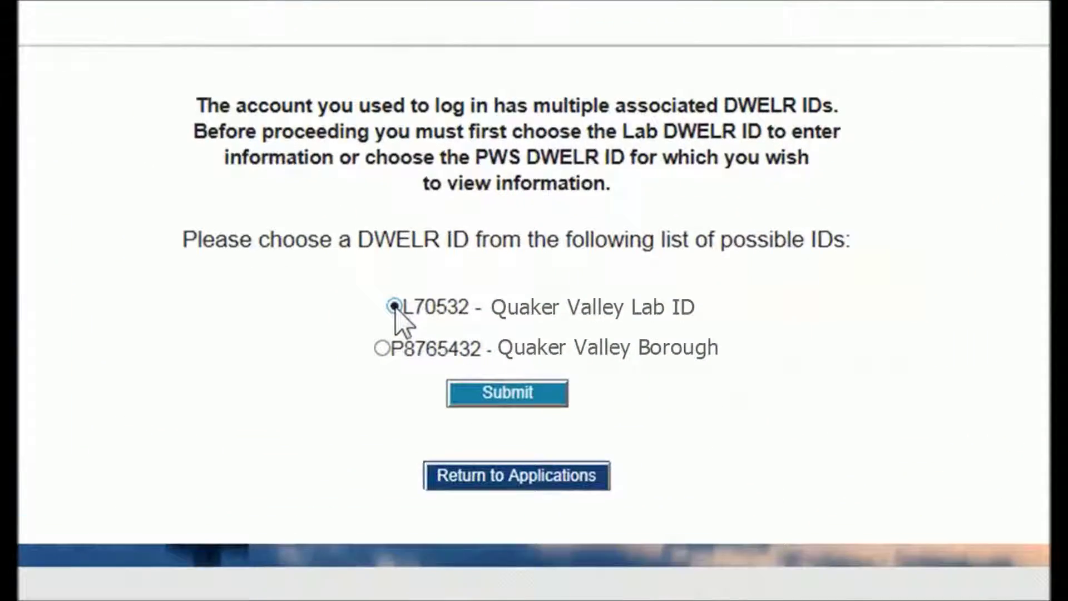
left_click(502, 397)
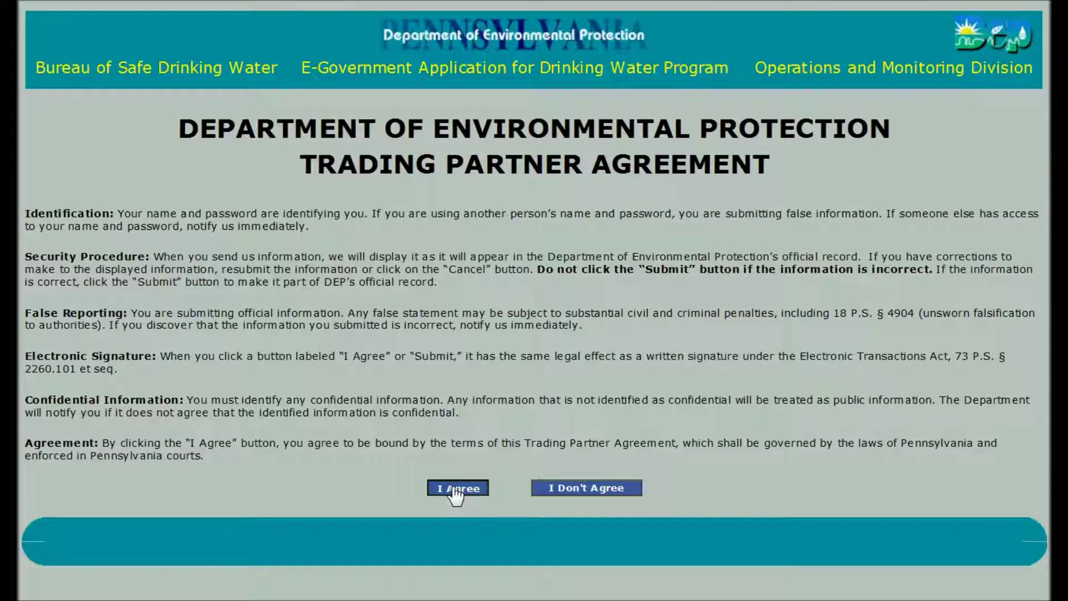
- Agree to the Trading Partner Agreement and continue past the Quality Assurance Procedure
left_click(459, 486)
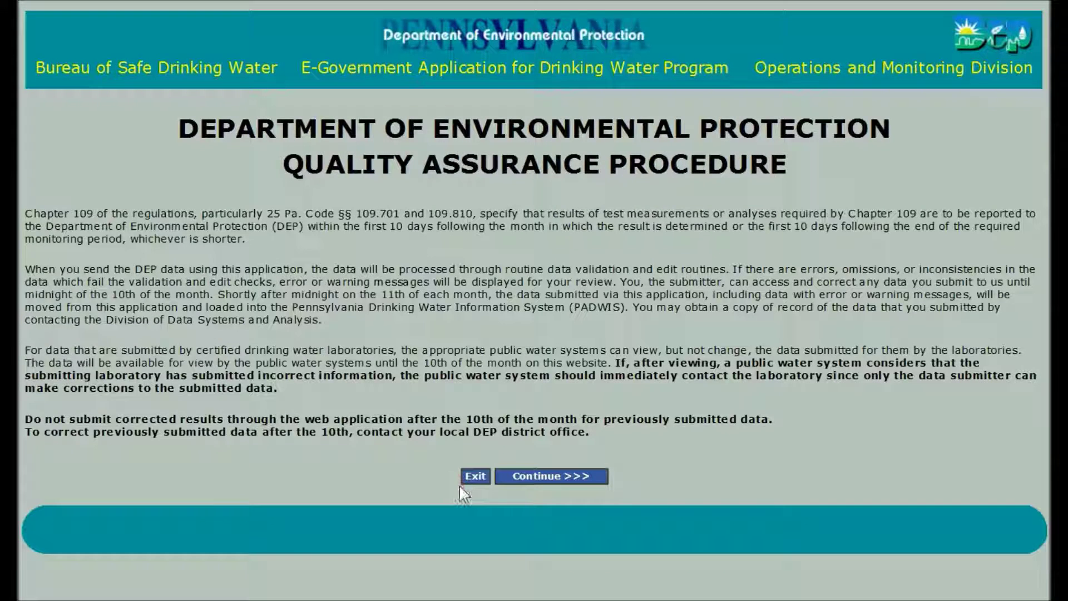
left_click(538, 478)
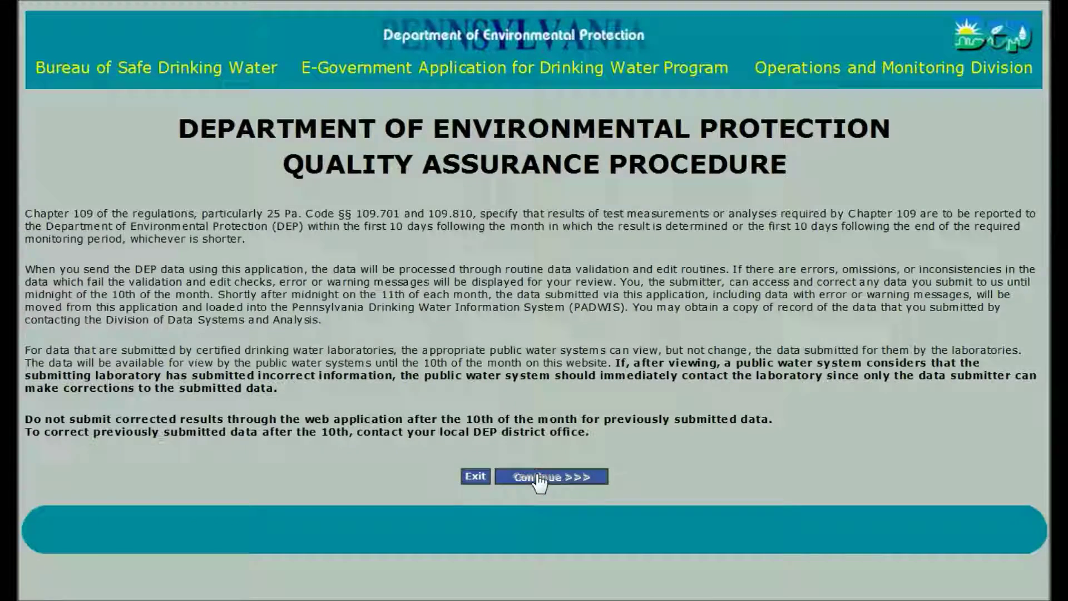
- Follow the DWELR User's guide link, enlarge its window and view the DWELR Quick Start Guide PDF
scroll(397, 312, "down", 5)
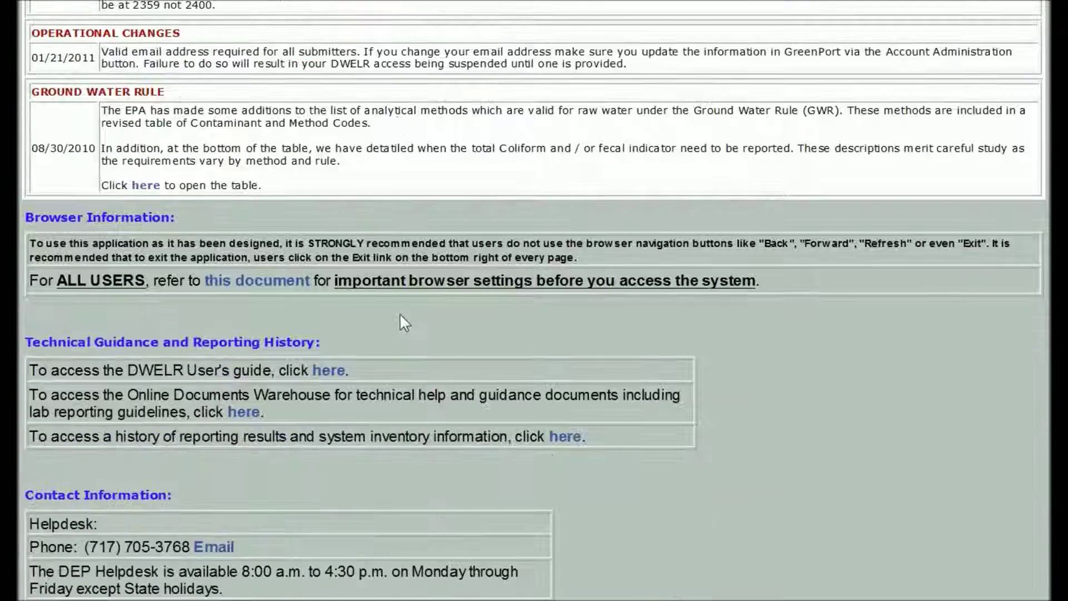
scroll(356, 291, "down", 2)
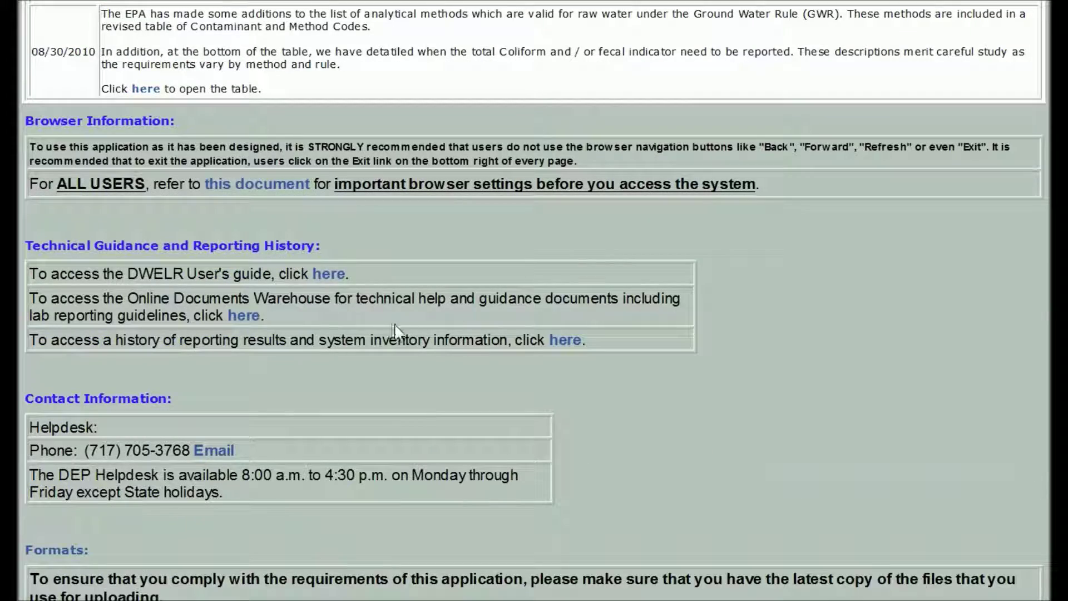
left_click(328, 275)
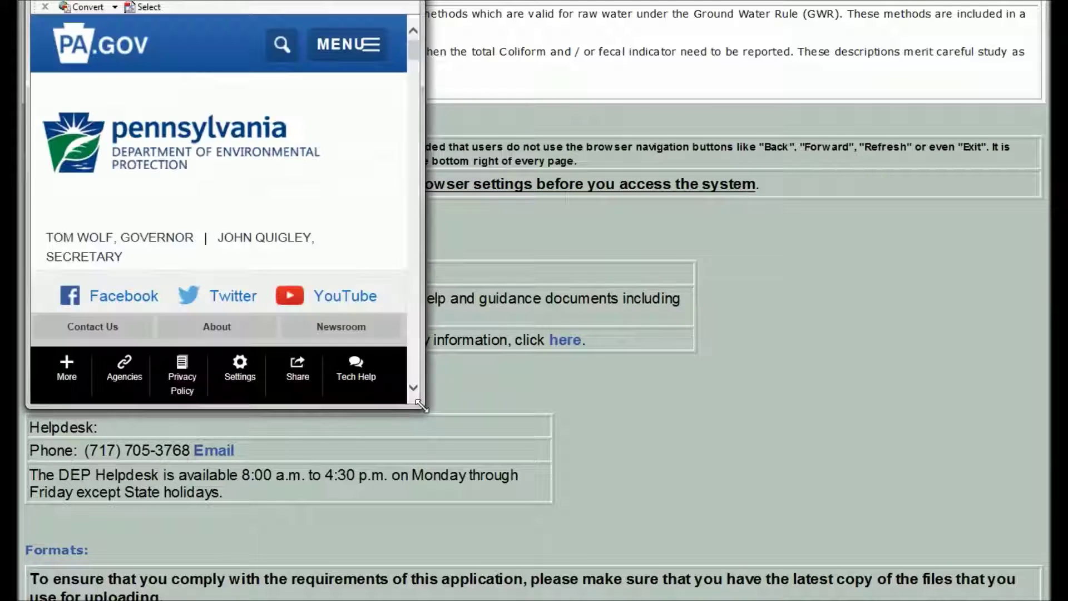
left_click_drag(421, 407, 1034, 596)
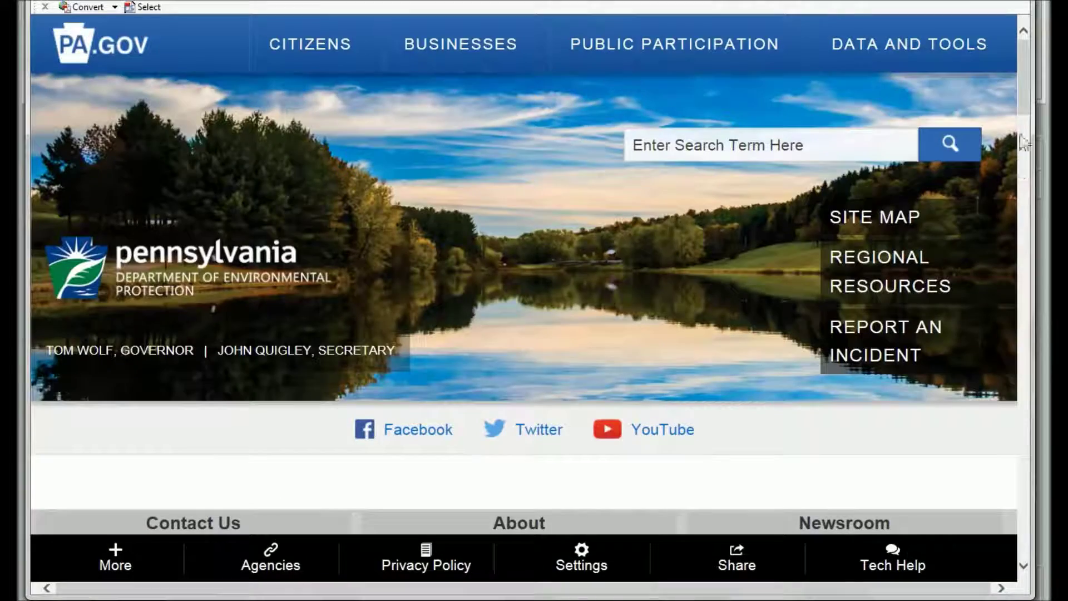
left_click_drag(1019, 93, 1029, 467)
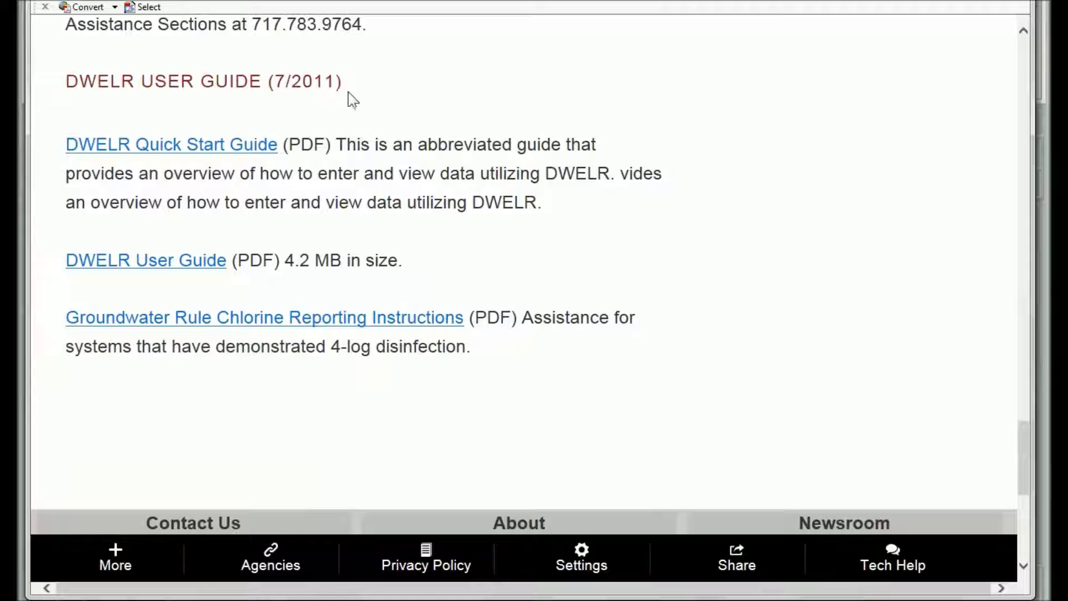
left_click(186, 148)
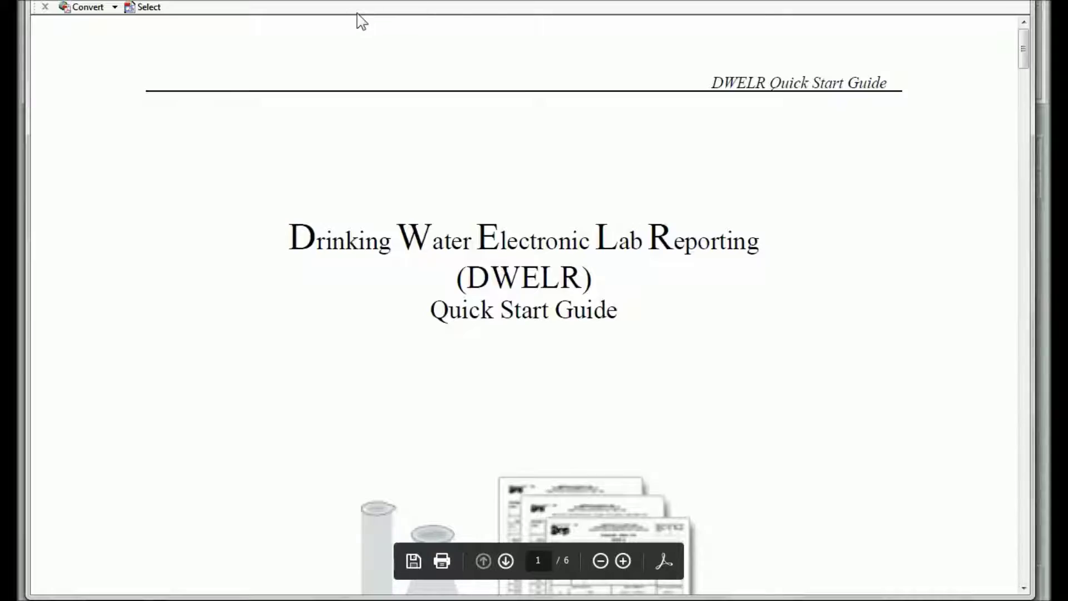
left_click_drag(1022, 54, 1045, 48)
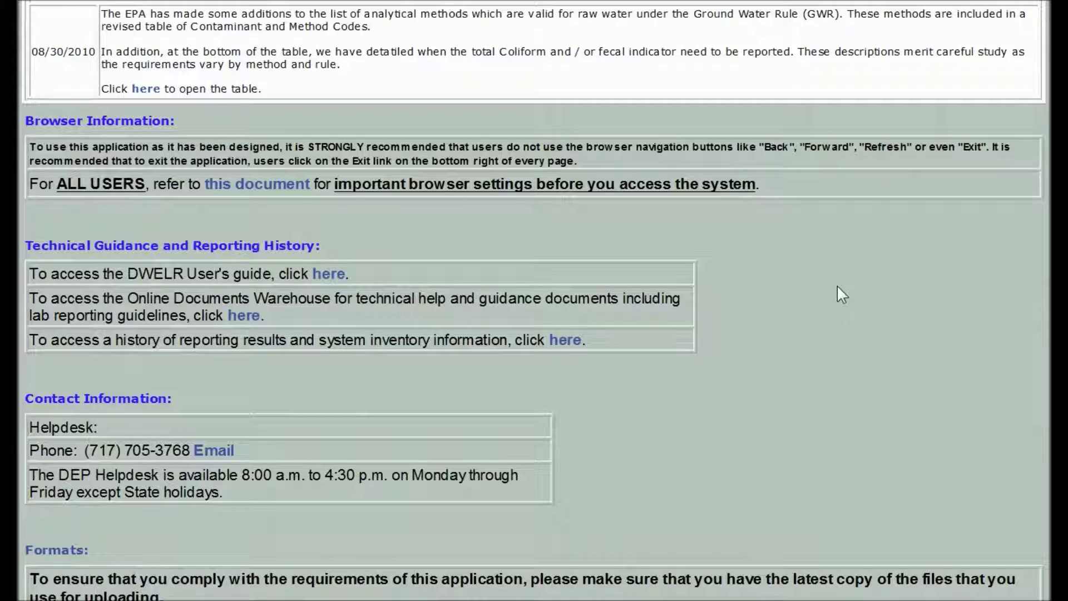
- Go to the main menu and open the SDWA-1 Bacteriological / Residual Disinfectant / Turbidity / DBP Analysis form for new records
scroll(836, 284, "down", 10)
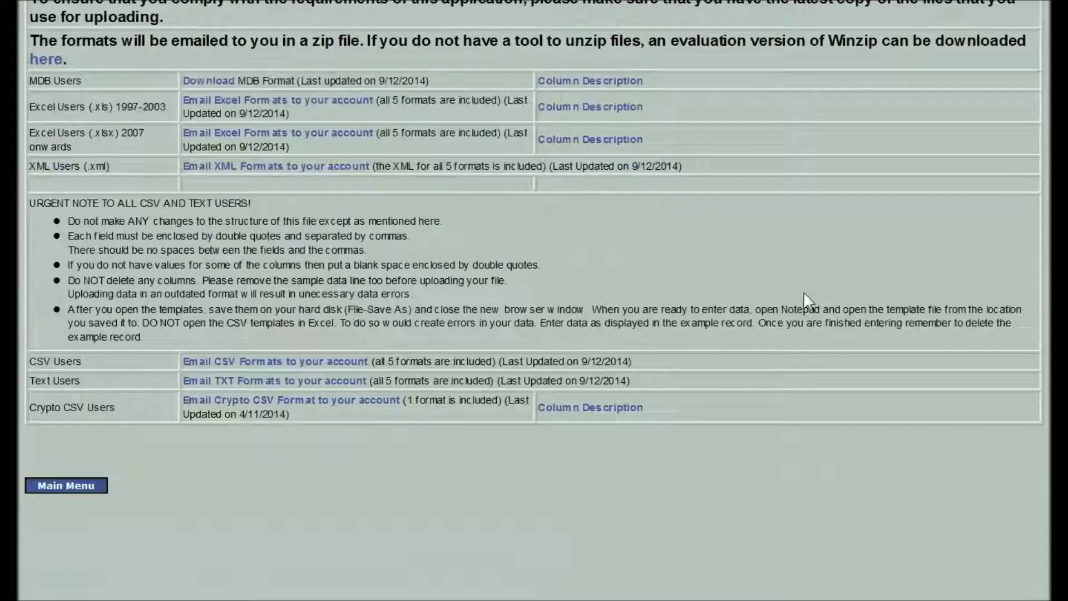
left_click(64, 488)
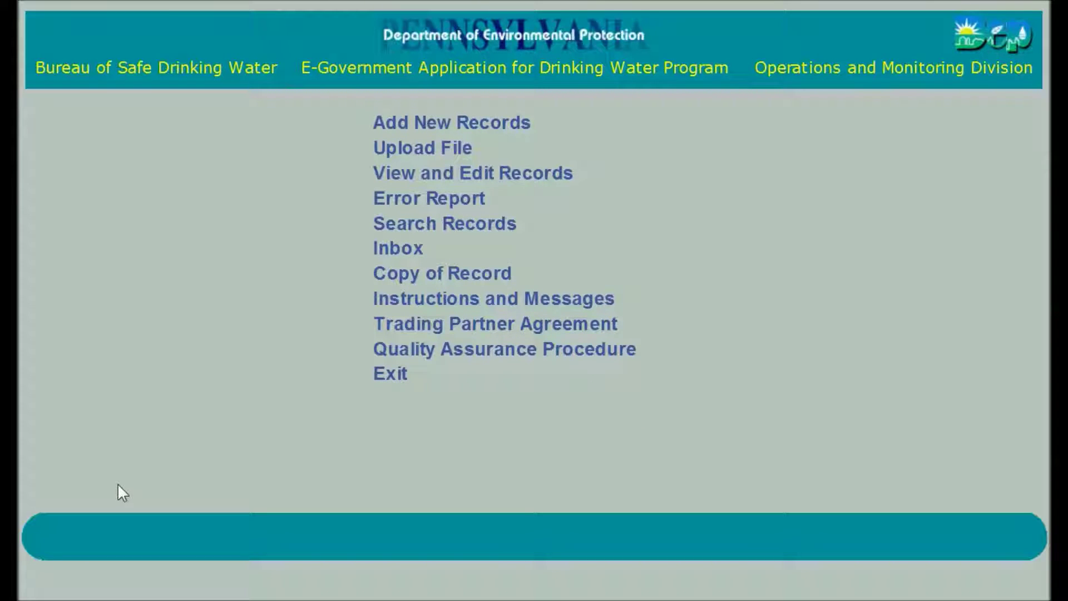
left_click(411, 124)
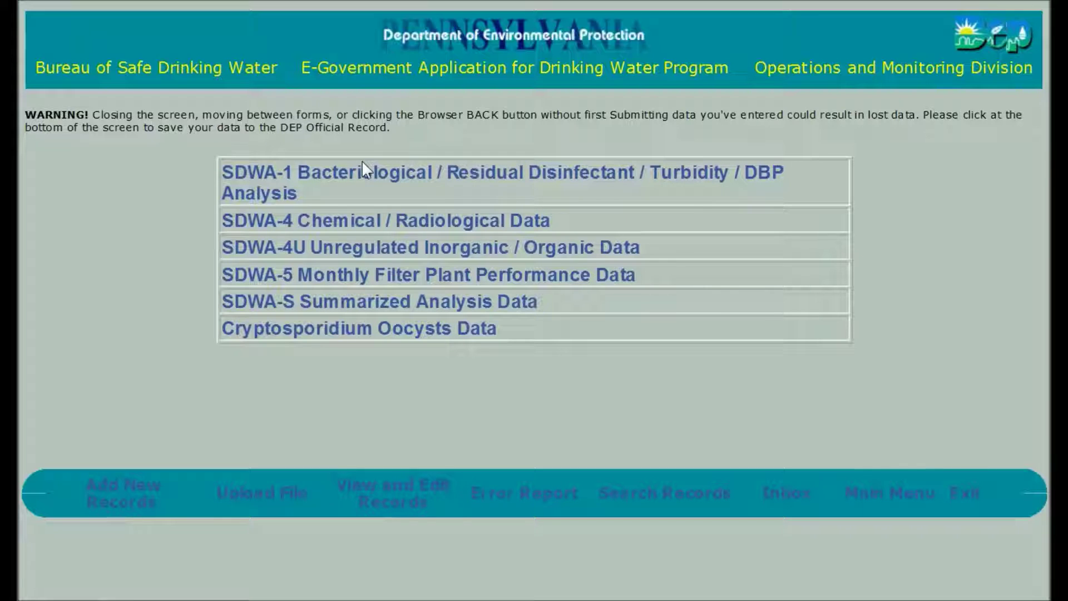
left_click(277, 186)
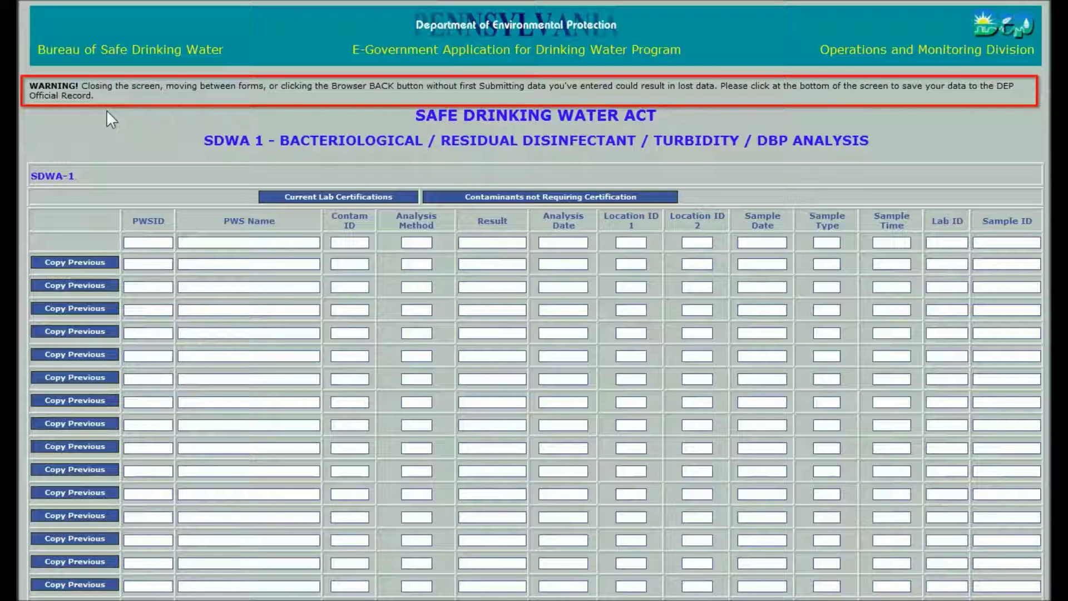
- Fill in PWSID 8765432 and Contam ID 0999 in the first row of the SDWA-1 form
scroll(118, 117, "down", 3)
scroll(222, 269, "down", 6)
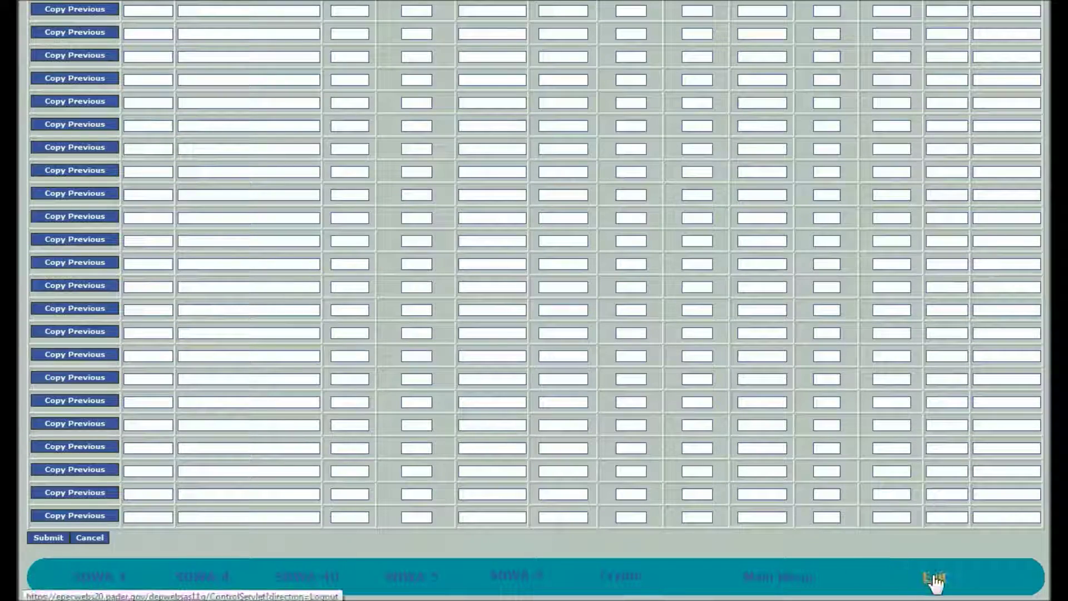
key("ctrl+plus")
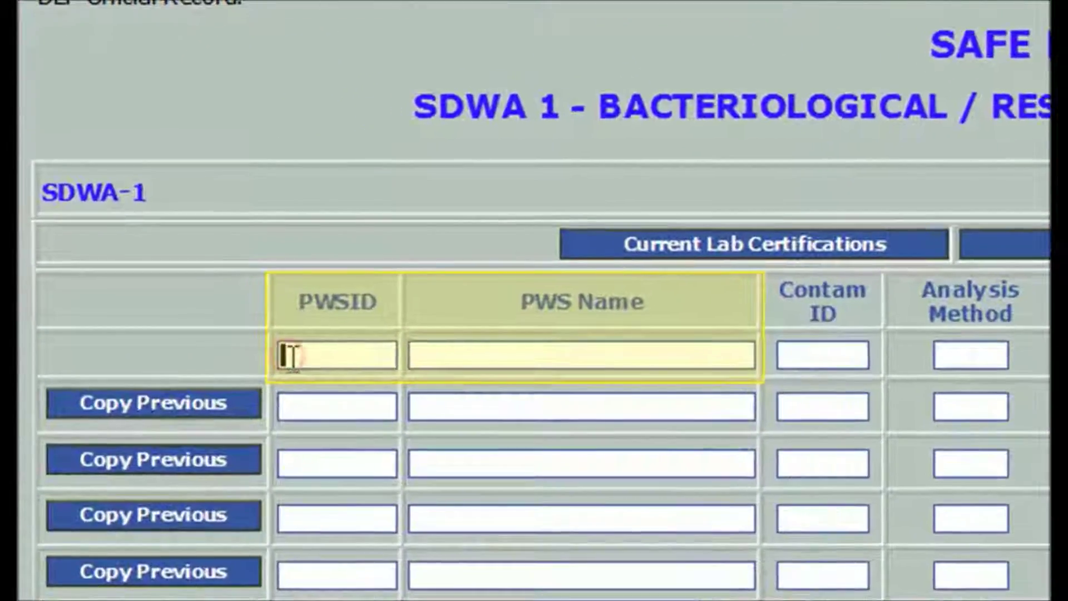
left_click(247, 327)
type("8765432")
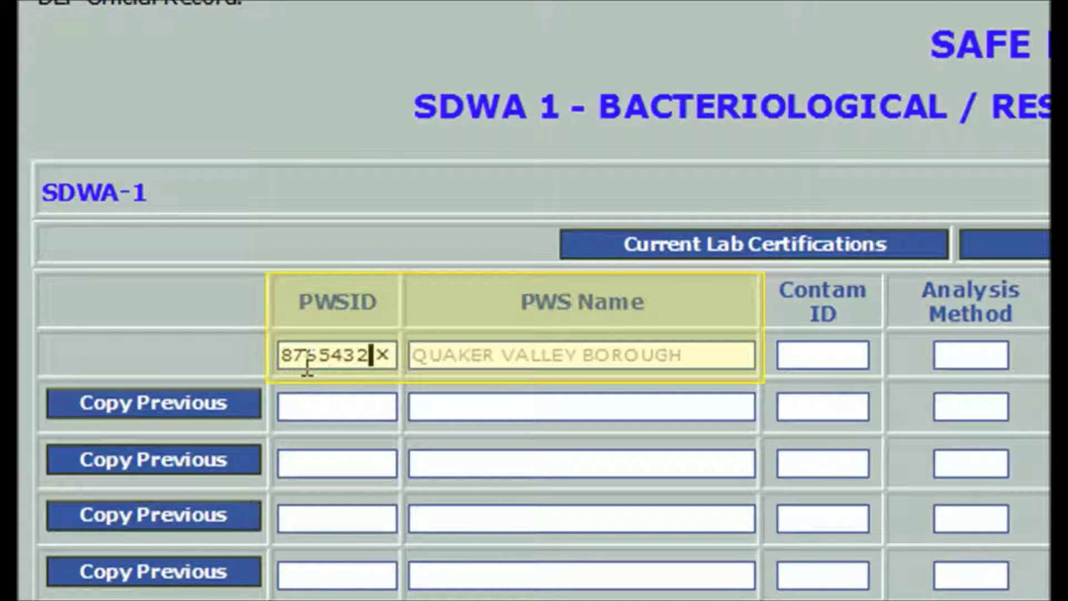
key("Tab")
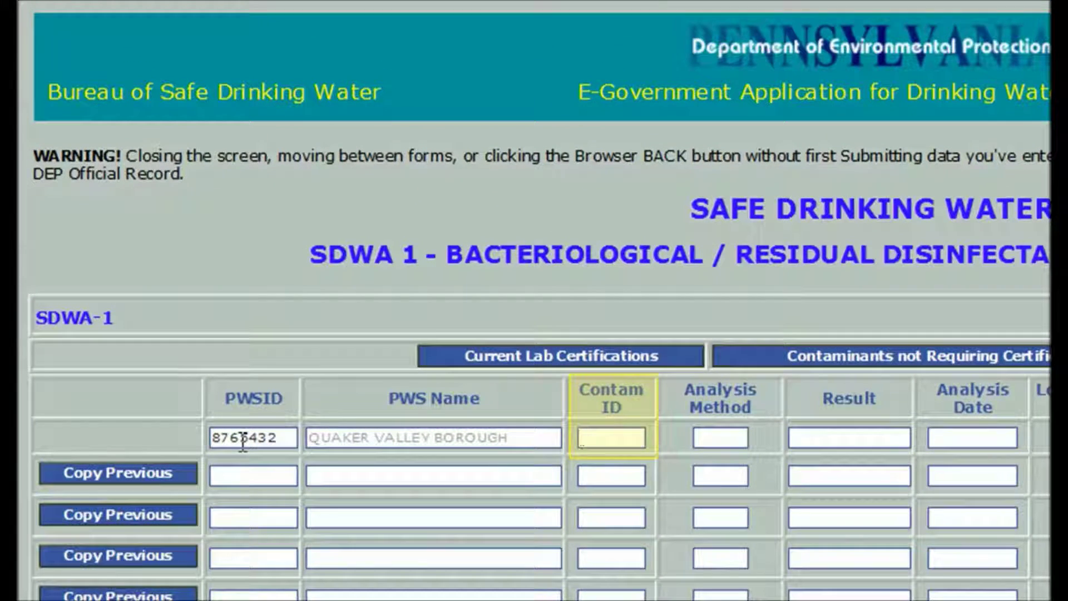
type("0999")
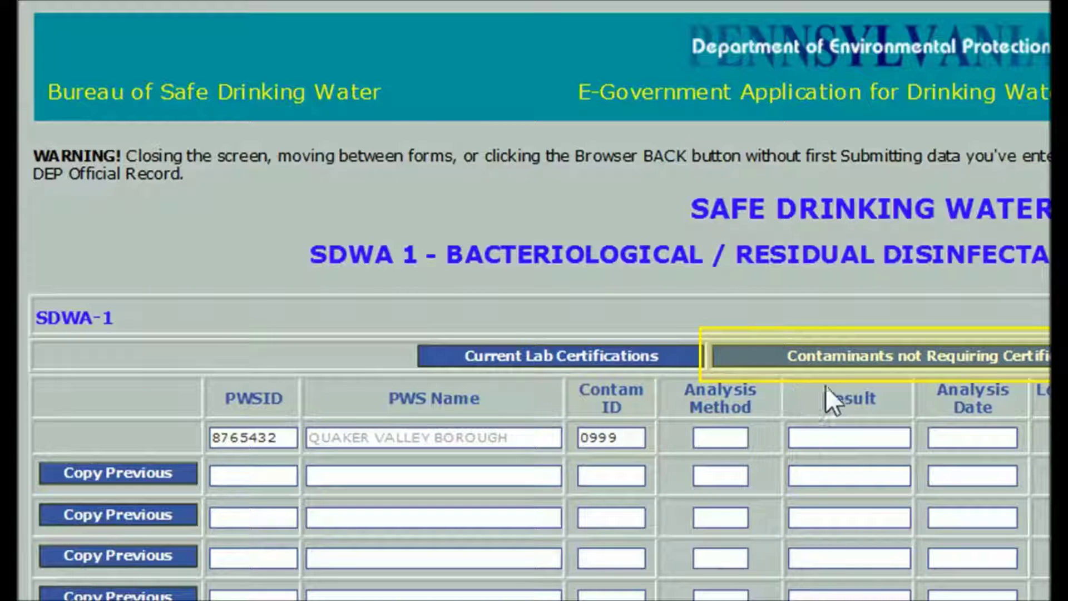
- Look up the DEP method code for chlorine (0999) in the list of contaminants not requiring certification
left_click(856, 365)
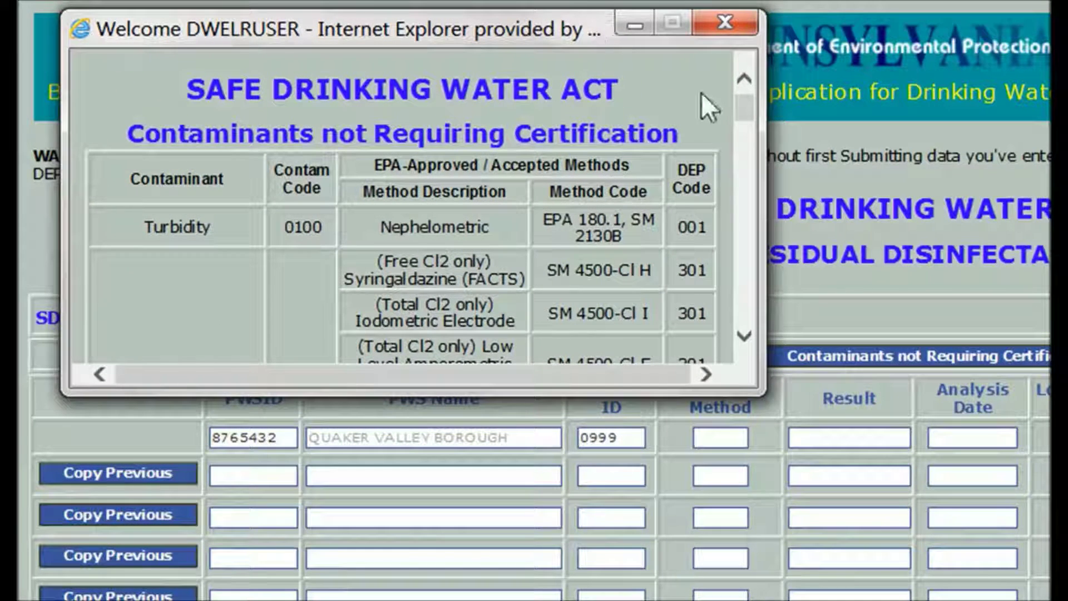
left_click_drag(742, 105, 743, 126)
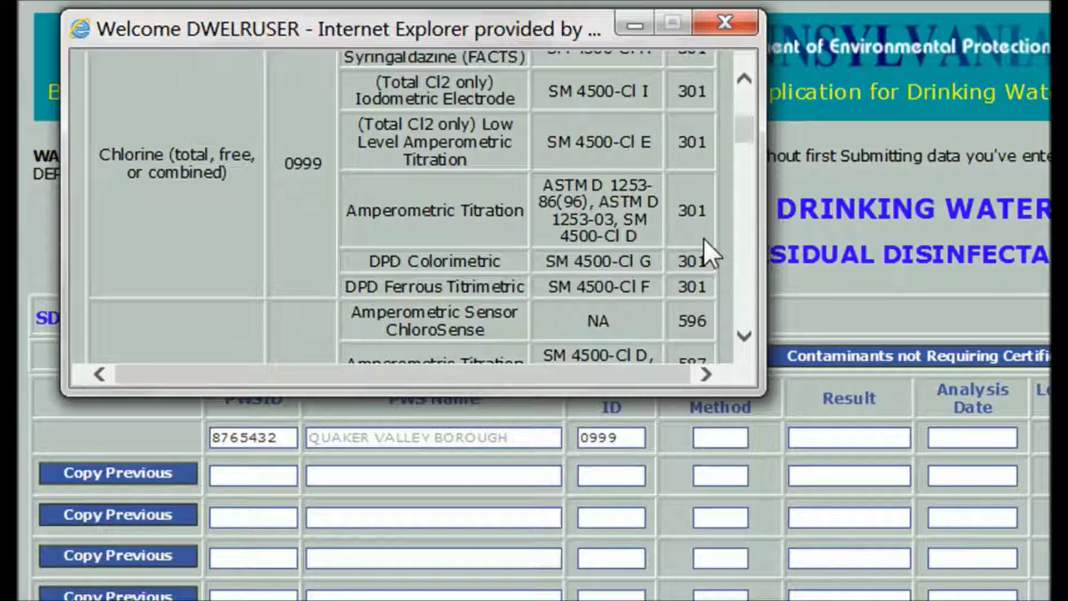
left_click(635, 22)
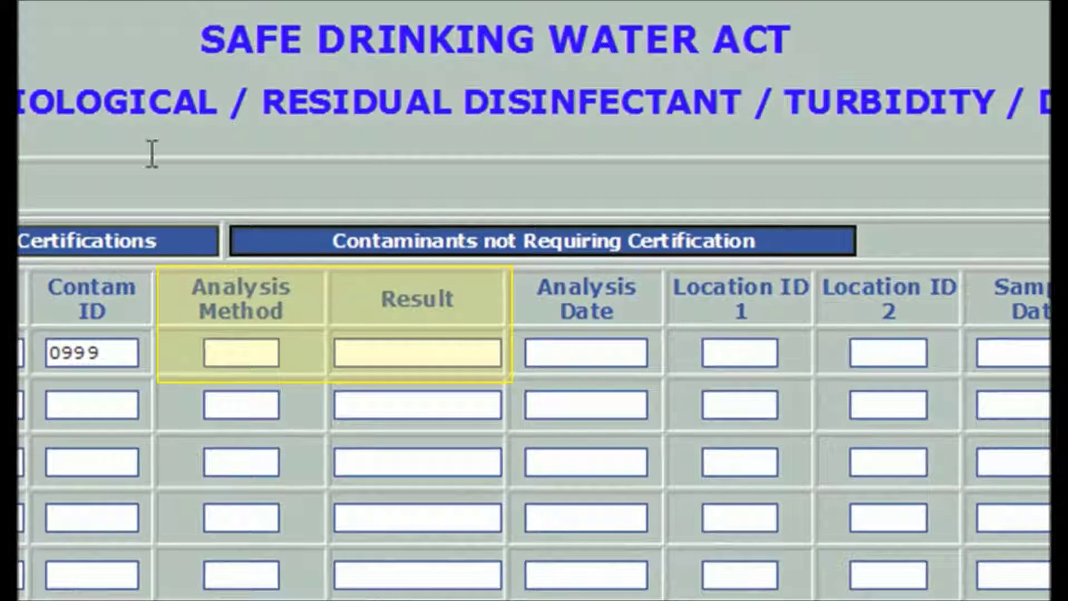
- Set the first row's Analysis Method to 301, Result to .75 and Analysis Date to 030116
left_click(210, 352)
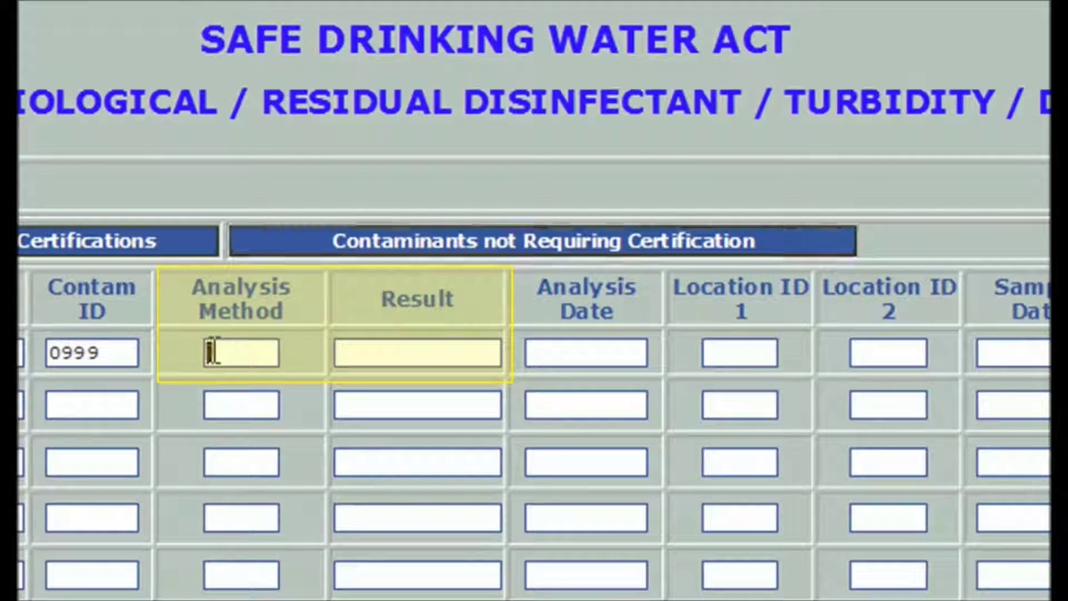
type("301")
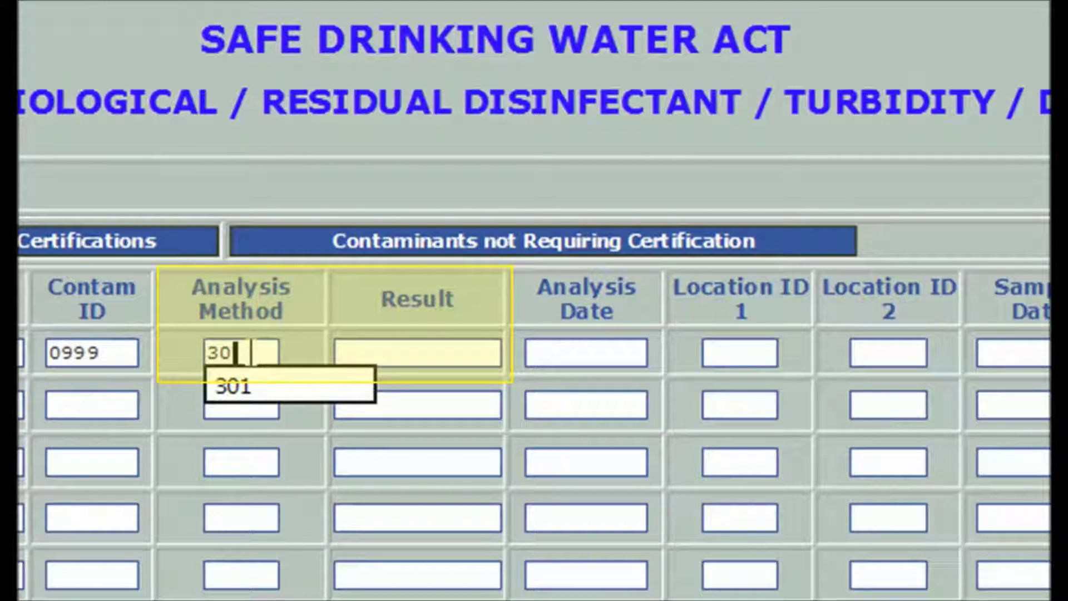
left_click(344, 351)
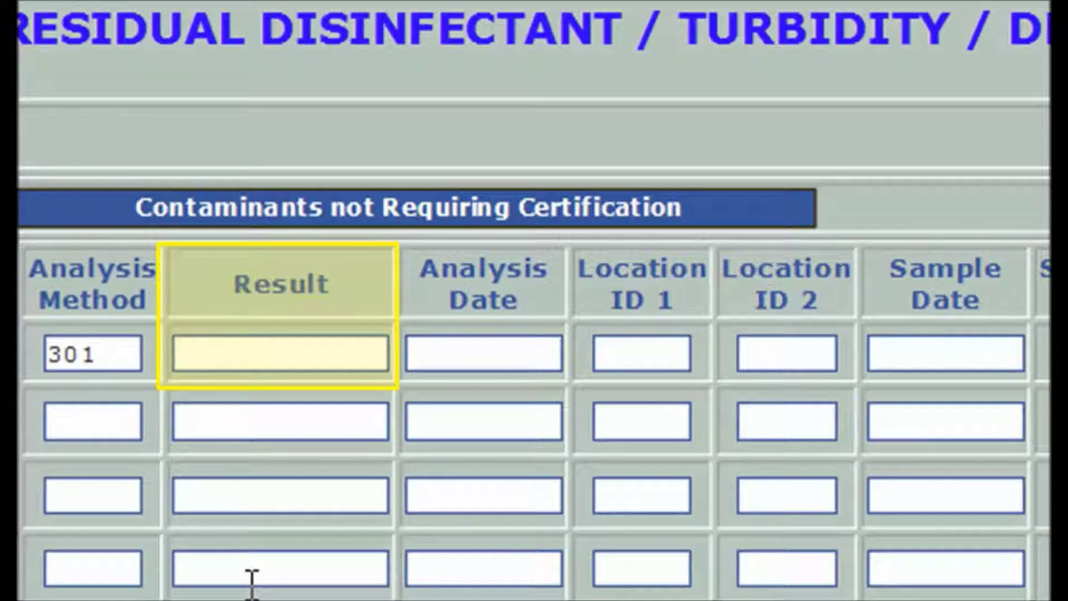
type(".75")
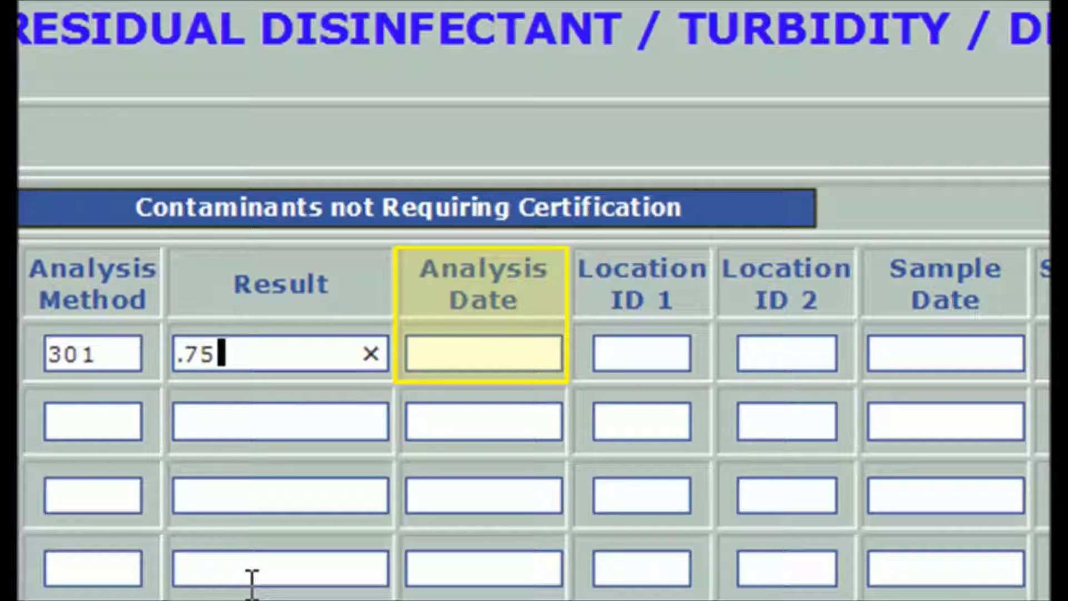
key("Tab")
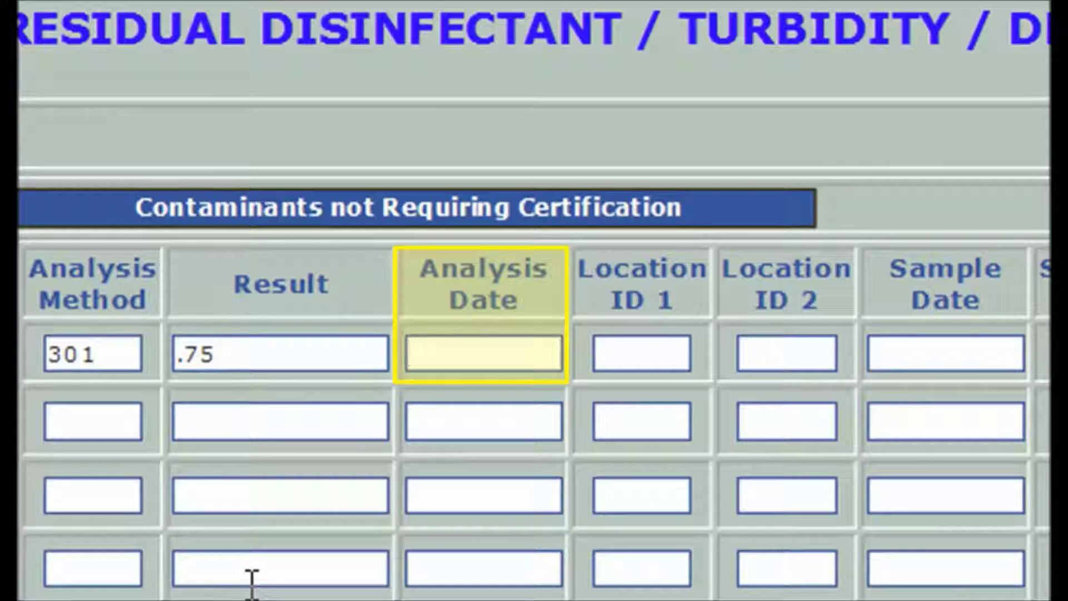
type("0301")
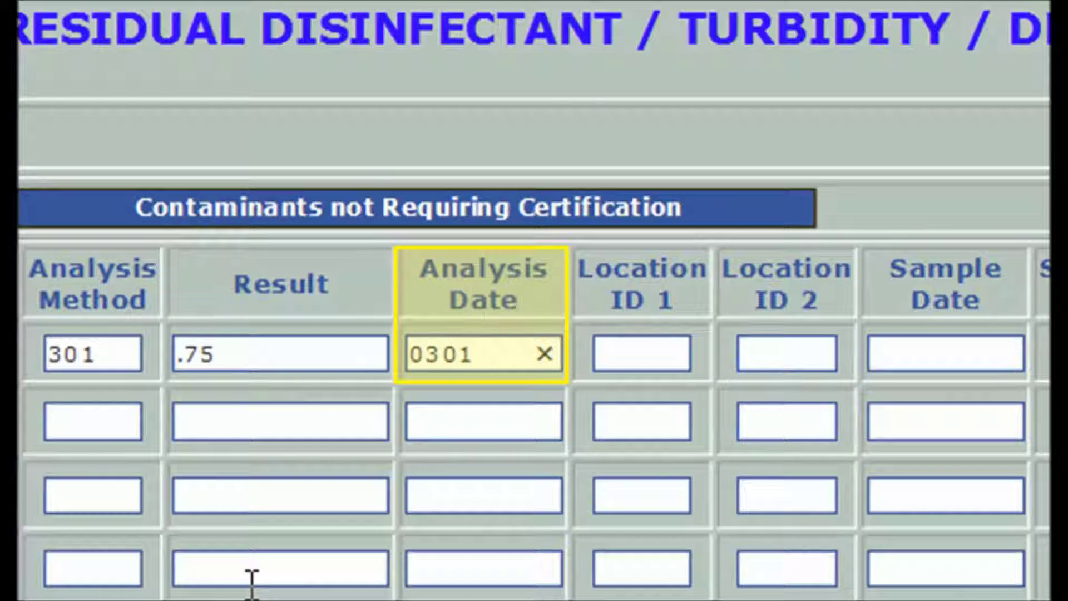
type("16")
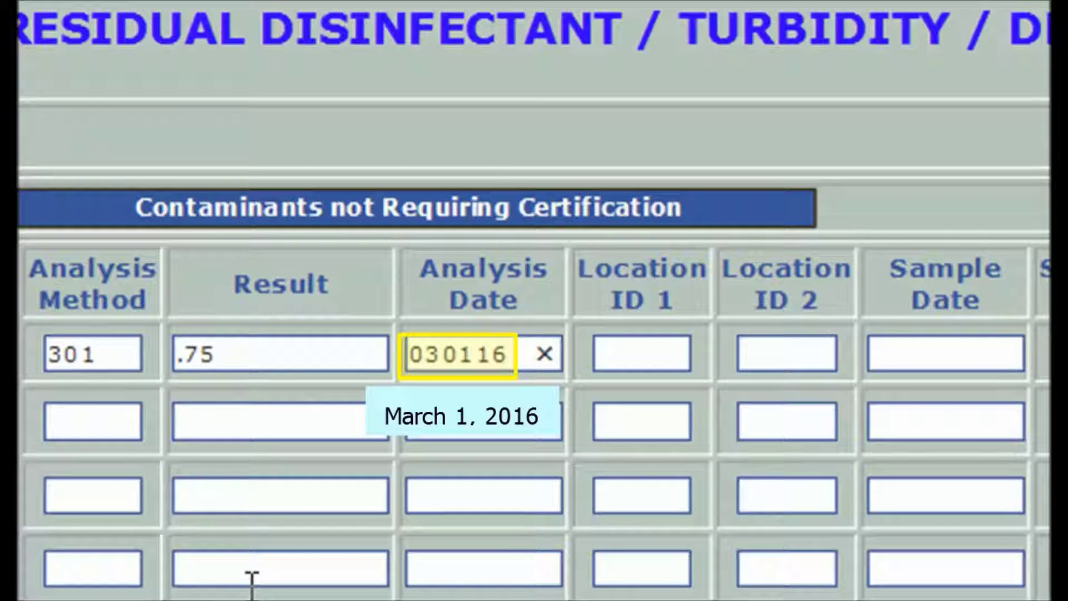
- Set the first row's Location ID 1 to 101, Sample Date to 030116 and Sample Type to E
key("Tab")
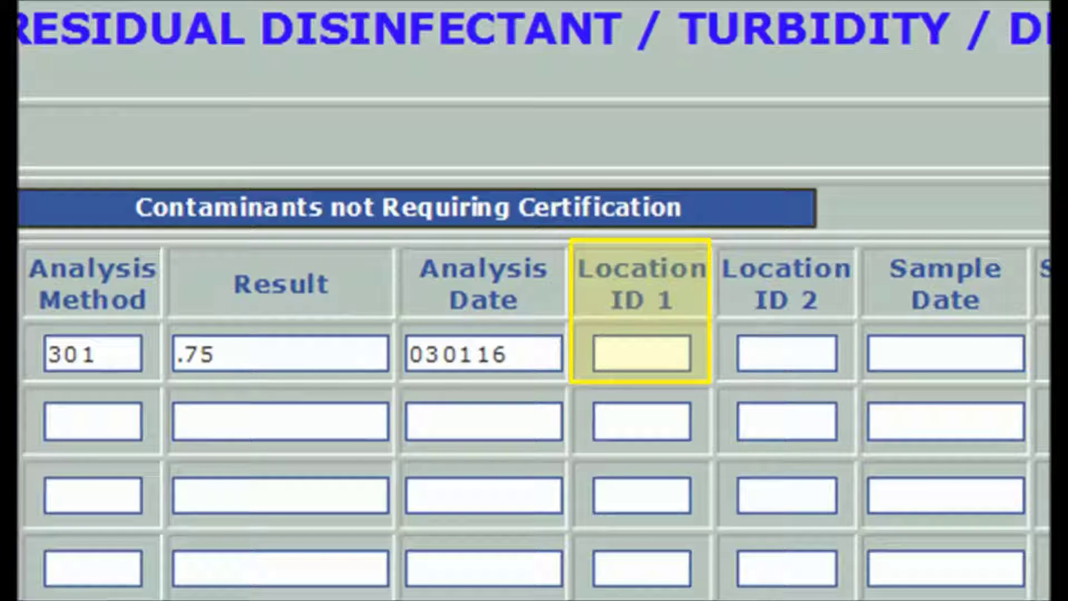
type("101")
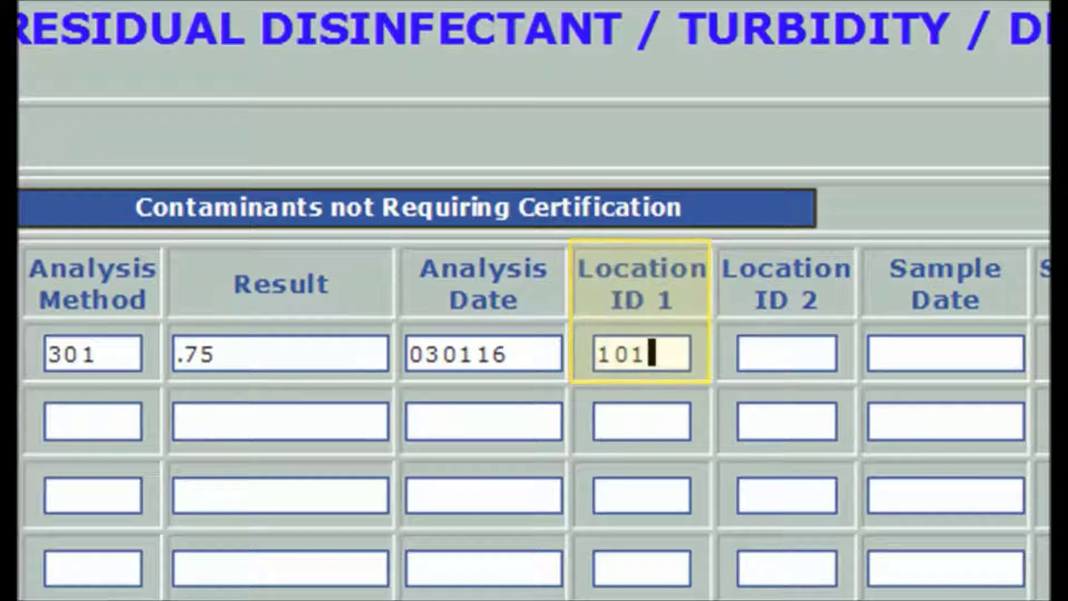
left_click(787, 353)
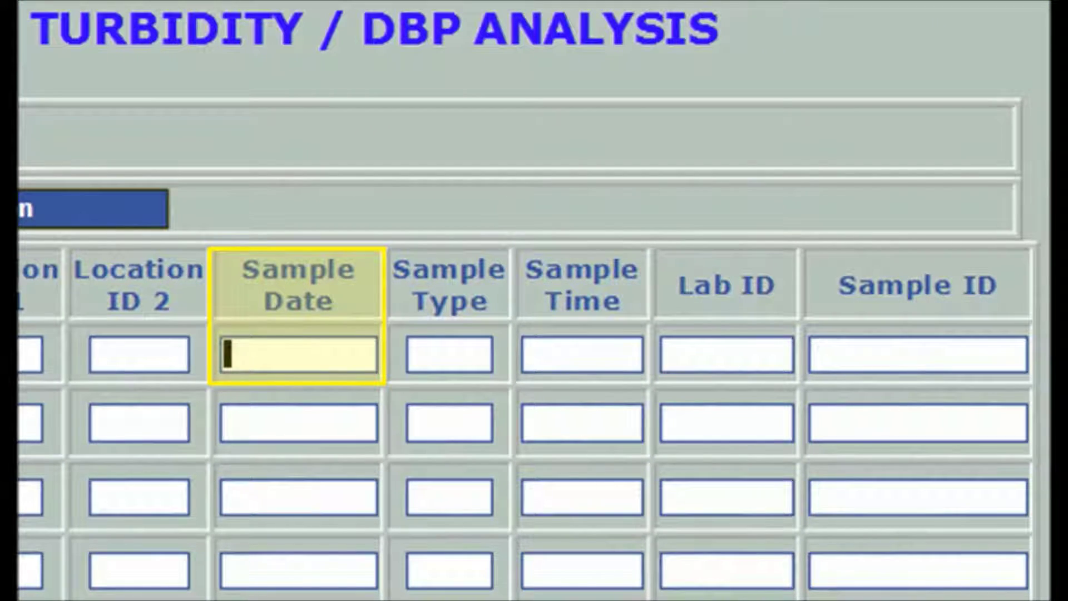
type("030")
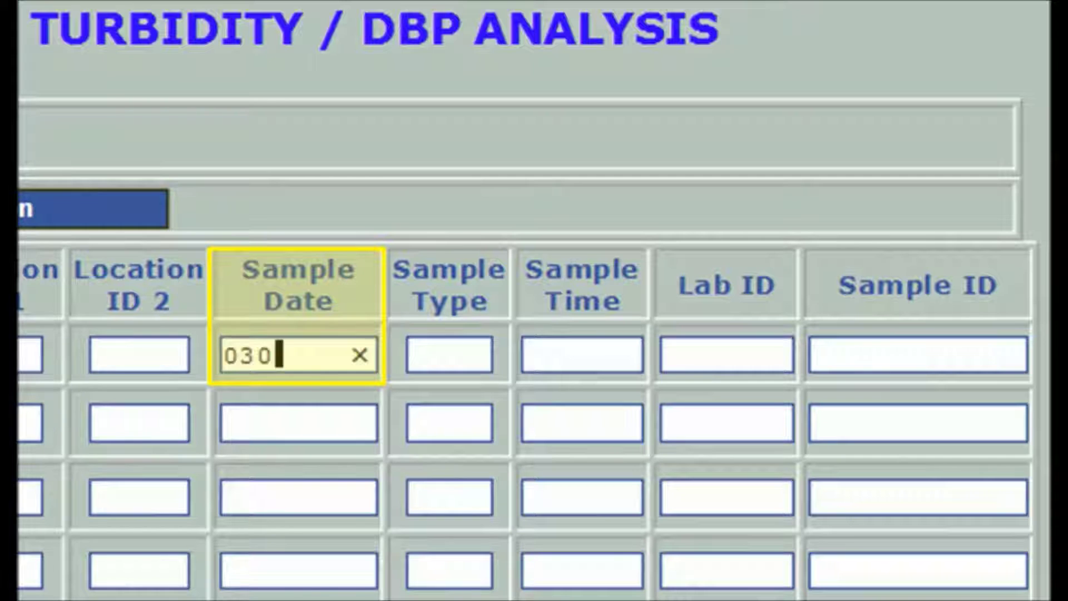
type("116")
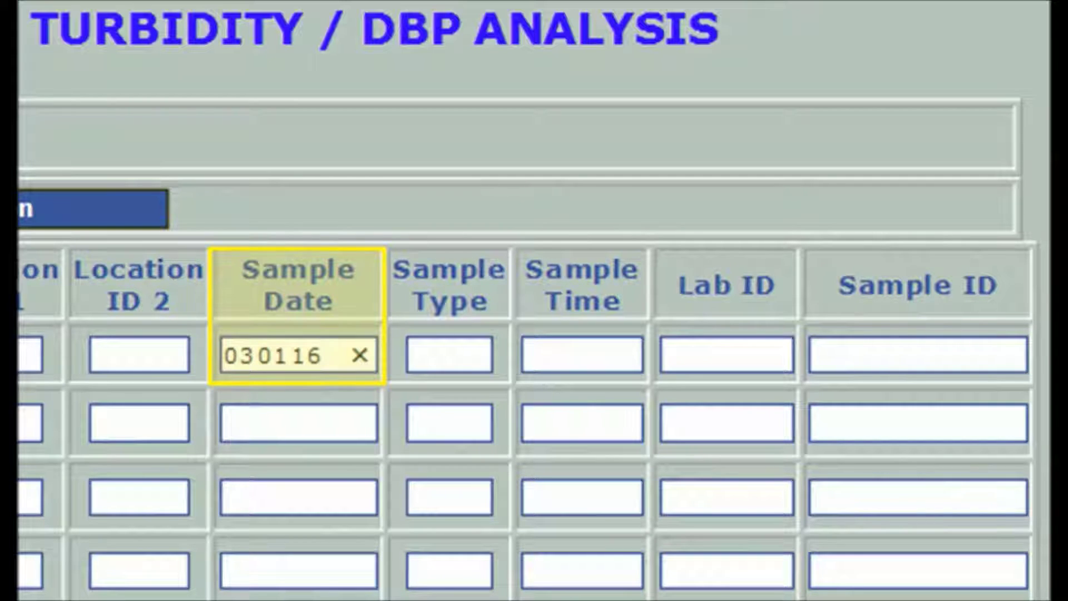
left_click(449, 355)
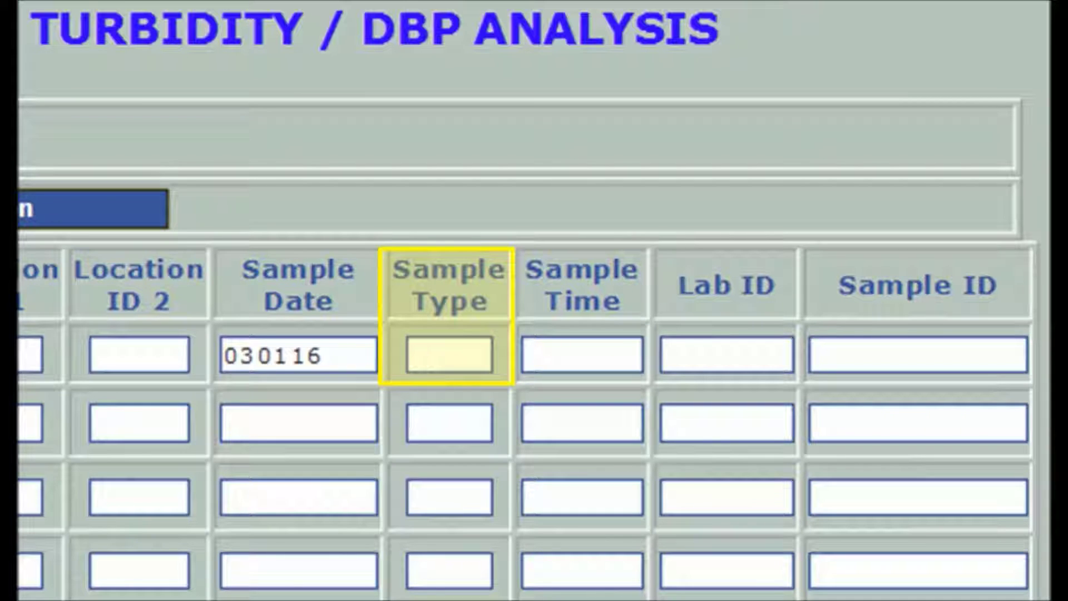
type("E")
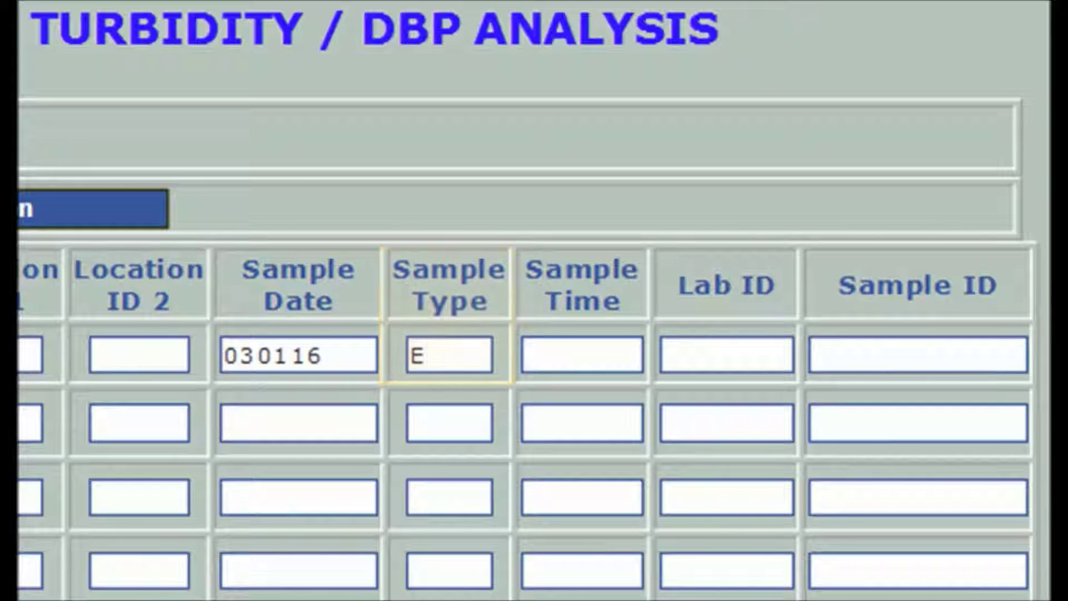
- Set the first row's Sample Time to 0841 and Lab ID to 70532, leaving Sample ID blank
left_click(582, 354)
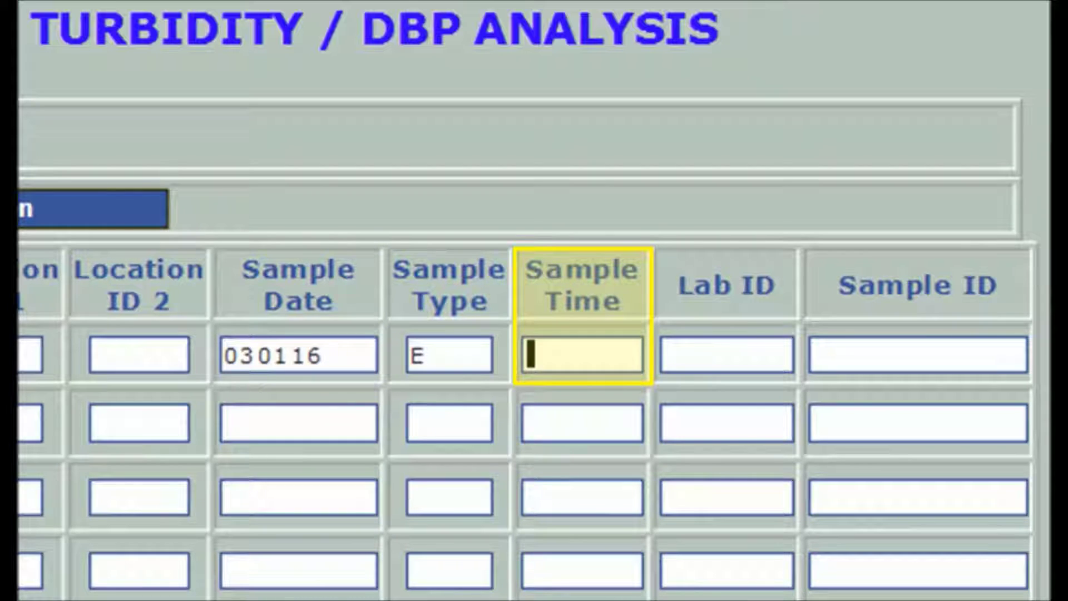
type("08")
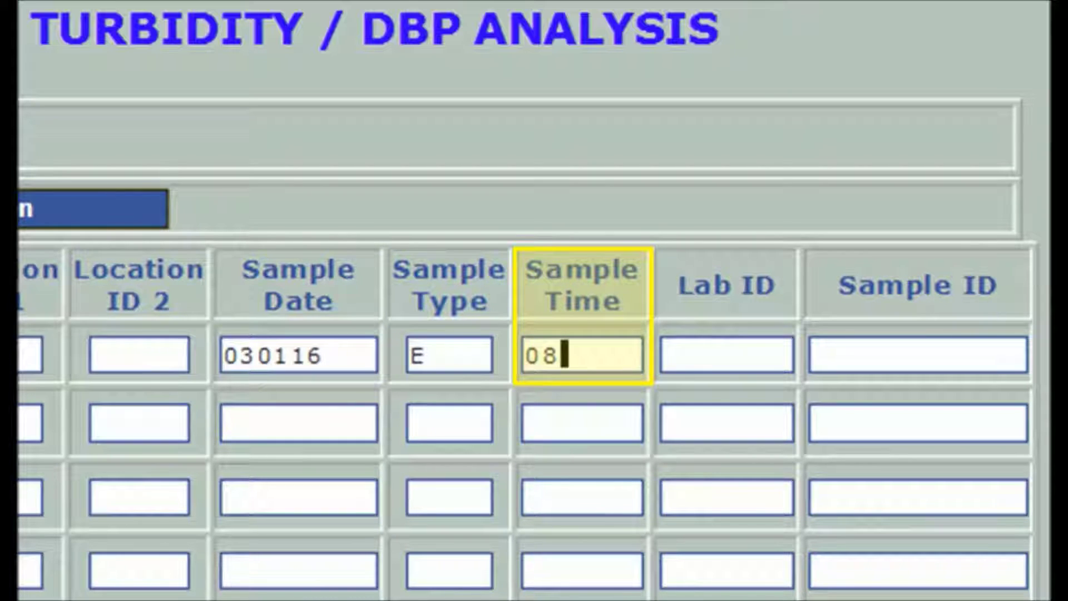
type("41")
key("Tab")
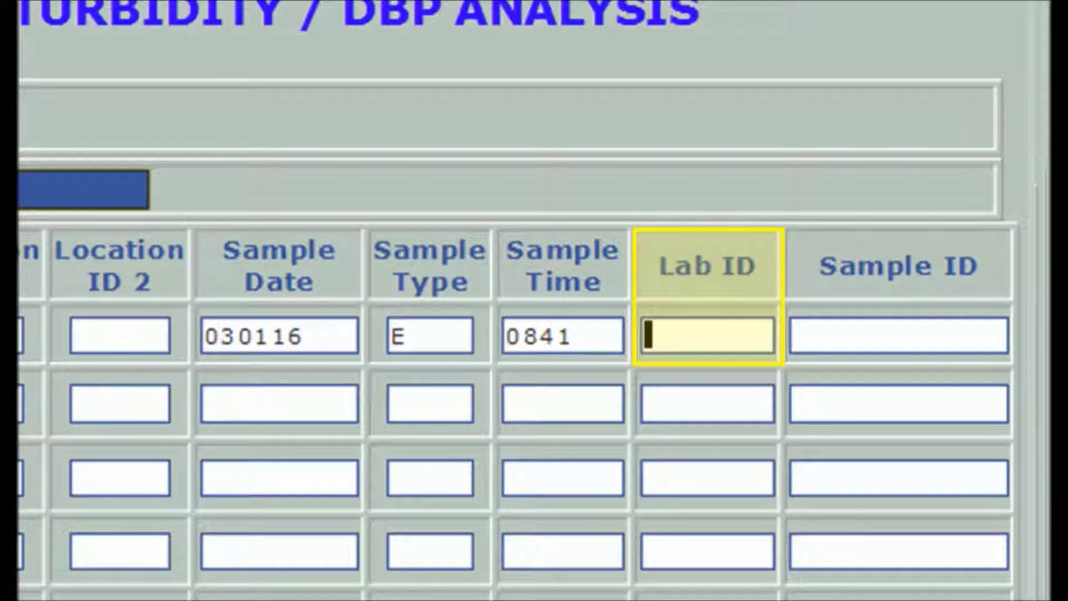
type("705")
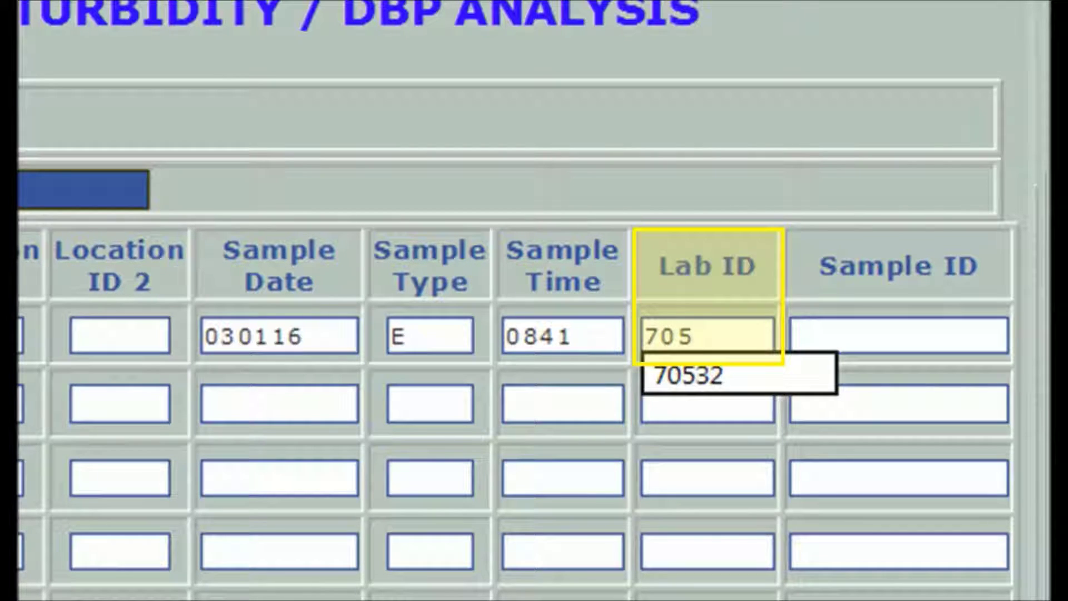
key("Down")
key("Return")
left_click(798, 335)
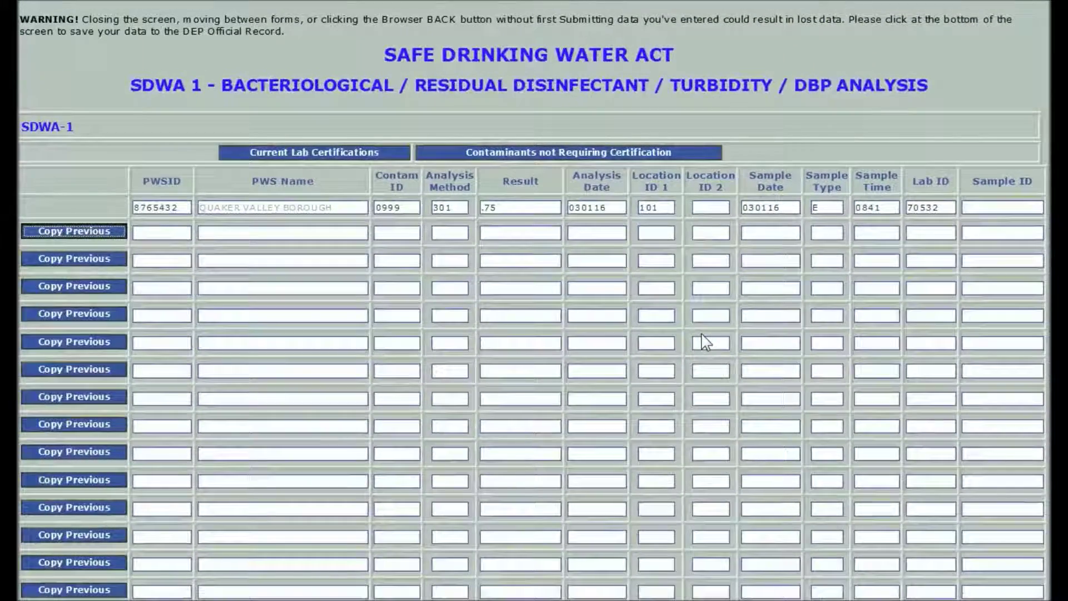
- Copy the first row's data into the second row and set its Result to .83 and Analysis Date to 030216
left_click(101, 235)
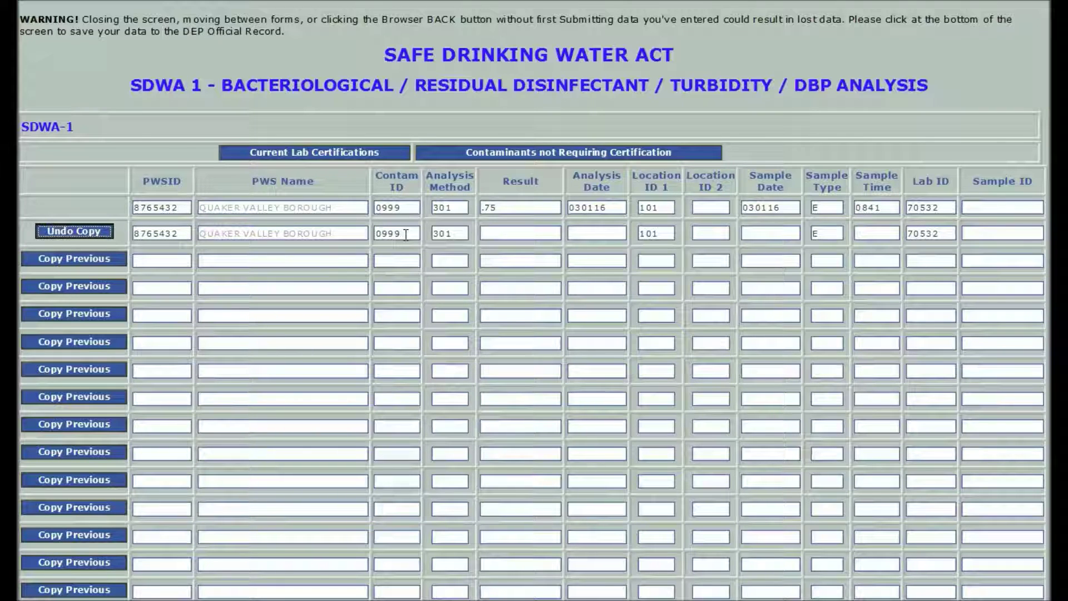
left_click(487, 232)
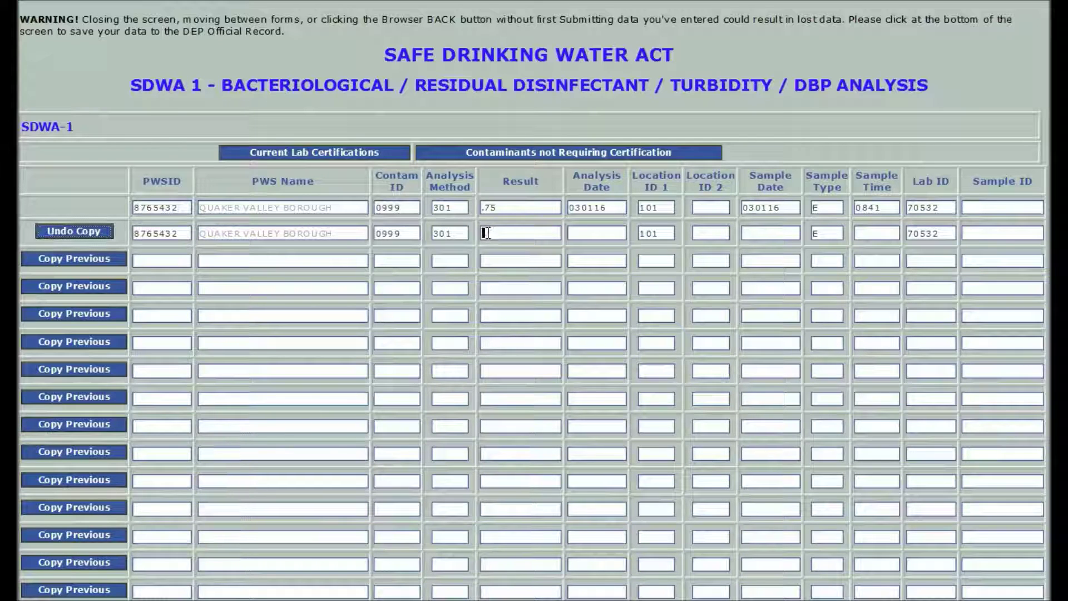
type(".83")
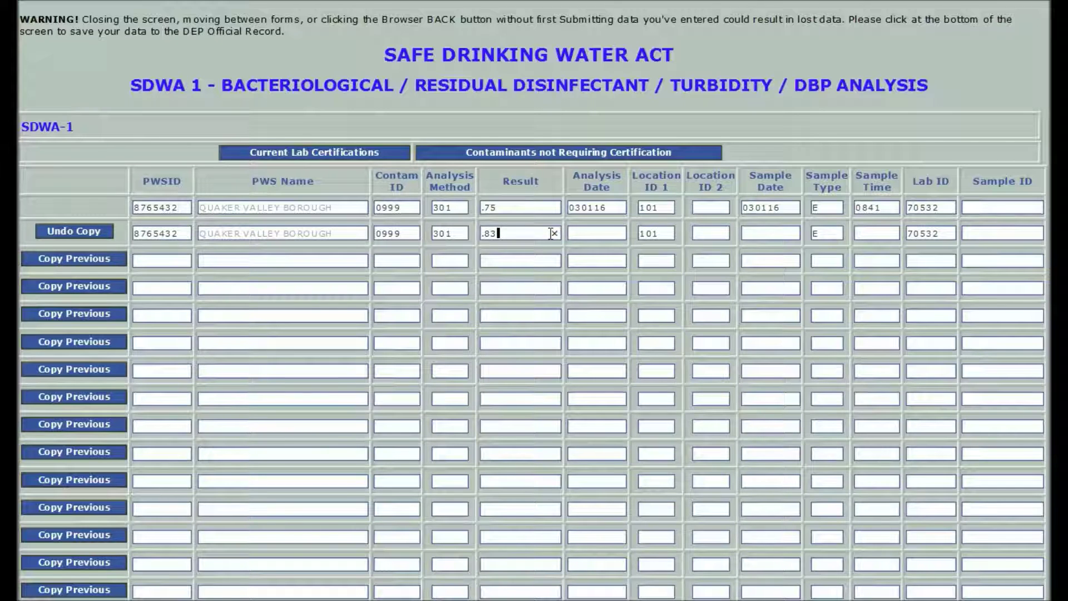
key("Tab")
type("030216")
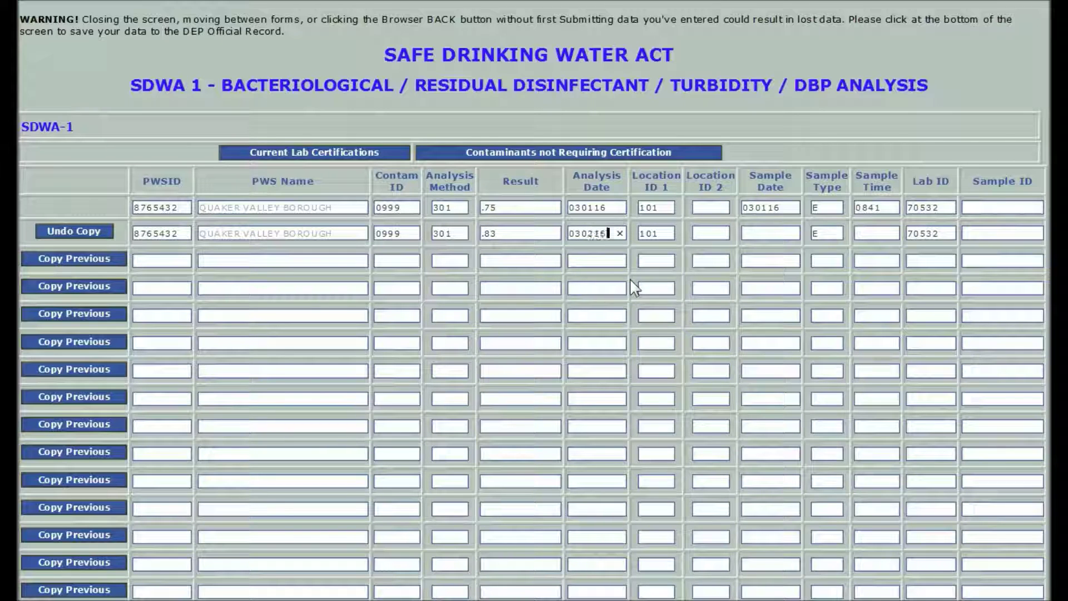
- Set the second row's Sample Date to 030216 and Sample Time to 0754, keeping the copied location, type and lab values
key("Tab")
key("Tab")
key("Tab")
type("030216")
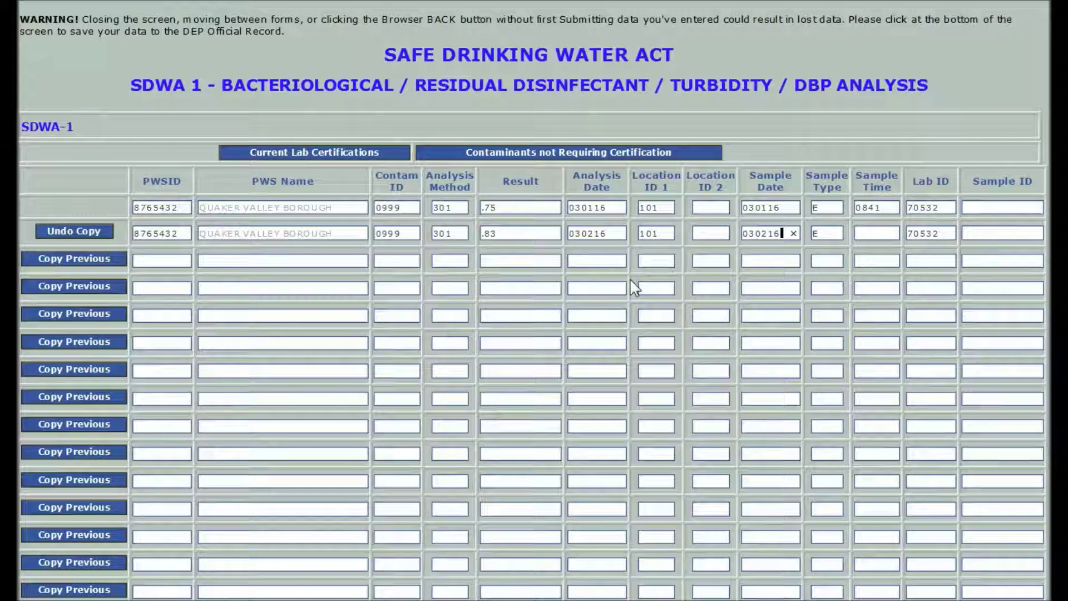
key("Tab")
key("Tab")
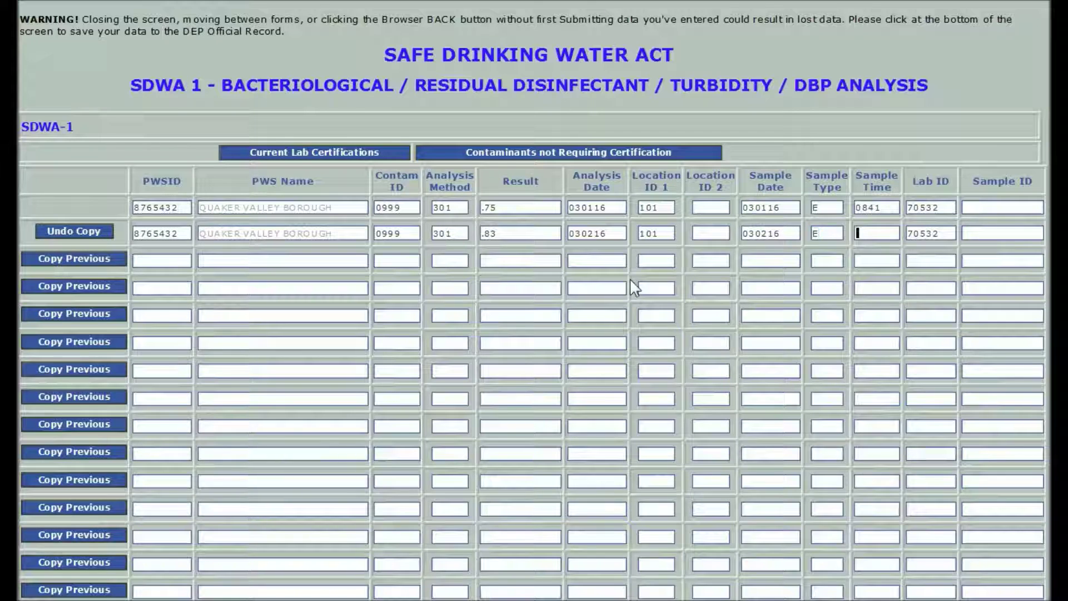
type("0754")
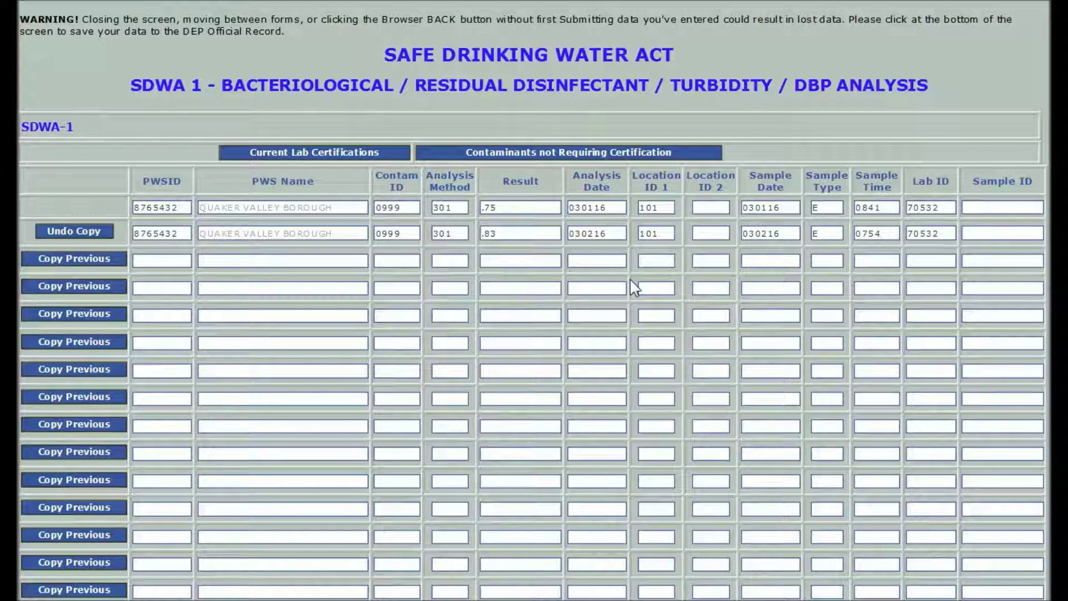
key("Tab")
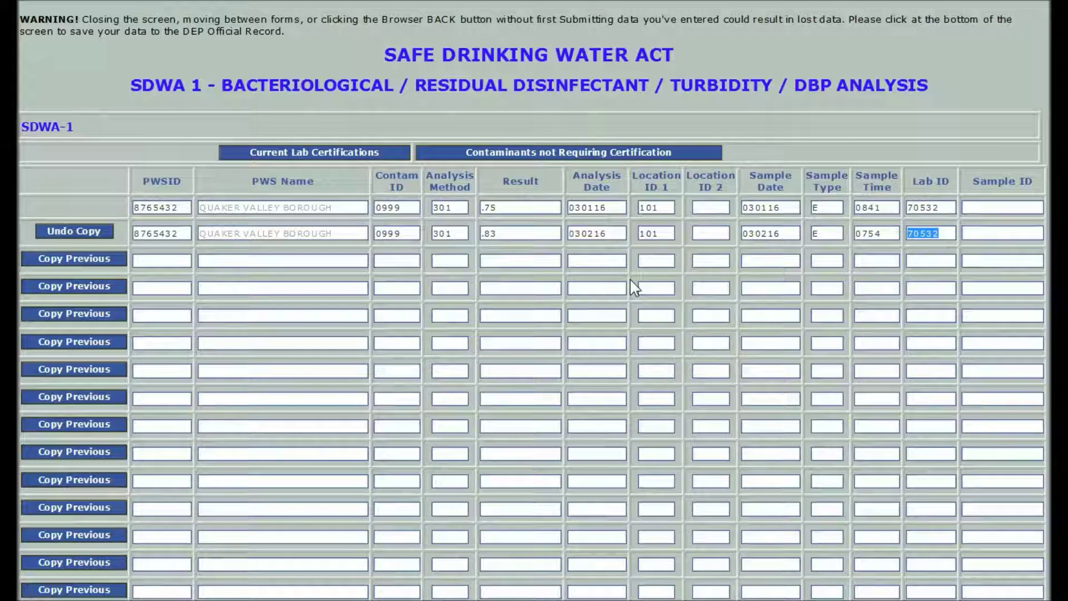
key("Tab")
key("Tab")
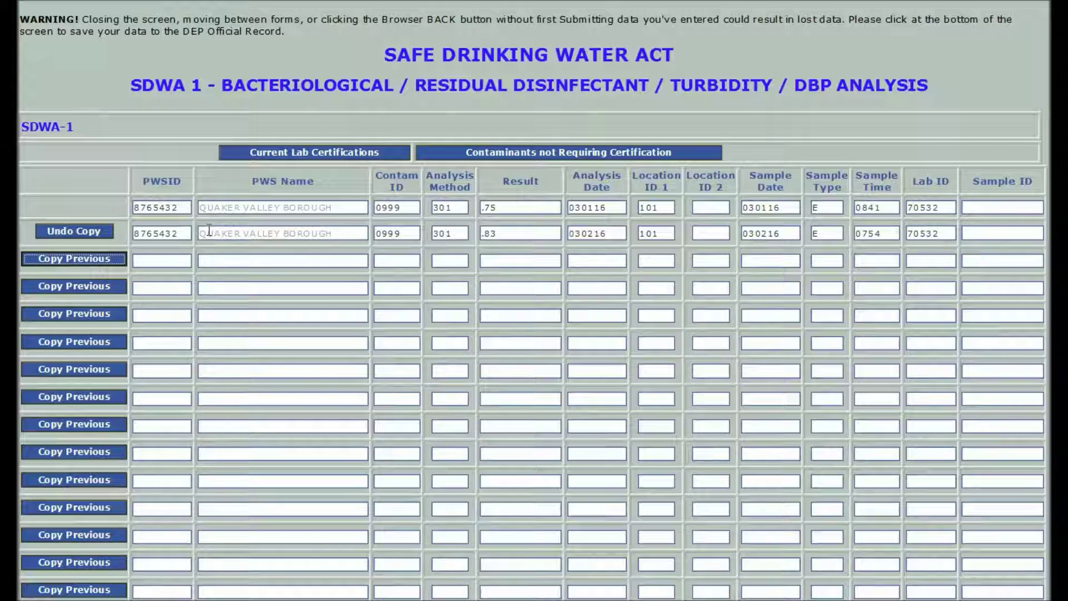
- Copy the second row's data into the third row and set its Result to 1.01 and Analysis Date to 030316
left_click(93, 260)
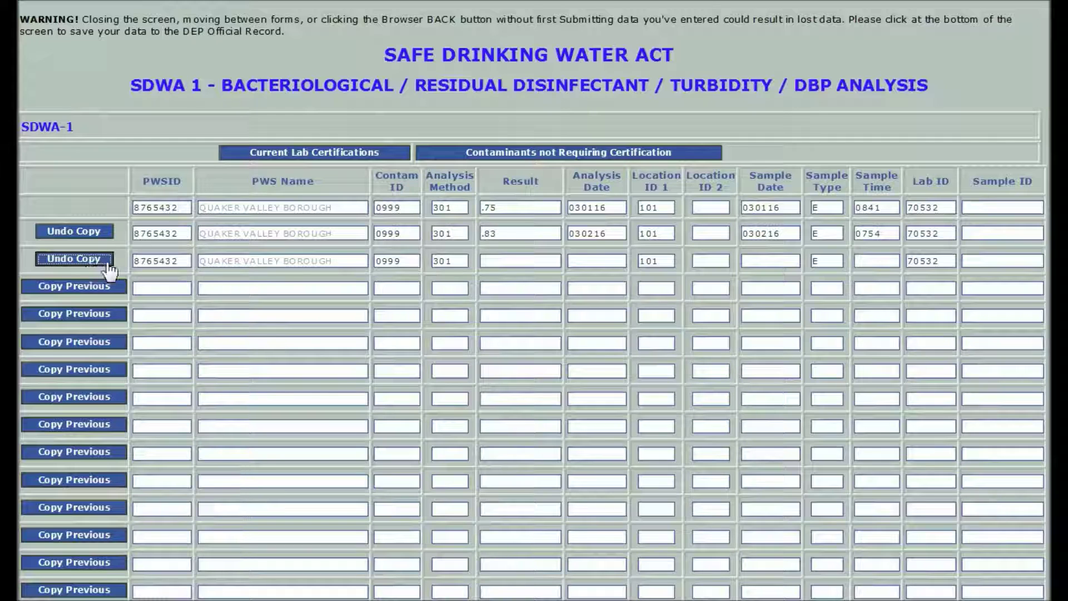
key("ctrl+minus")
left_click(141, 240)
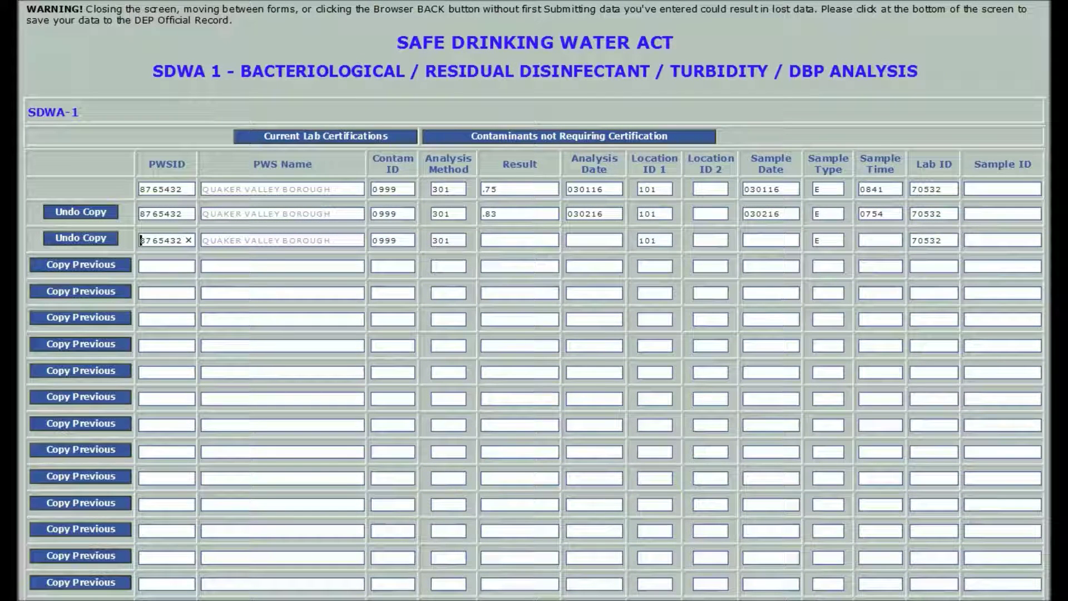
key("Tab")
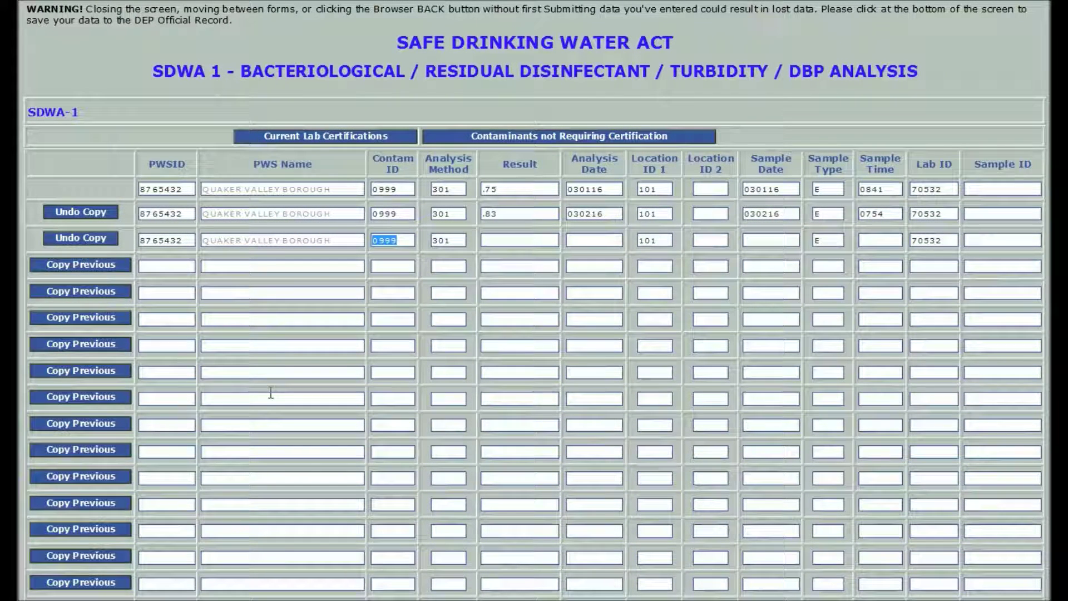
key("Tab")
key("Tab")
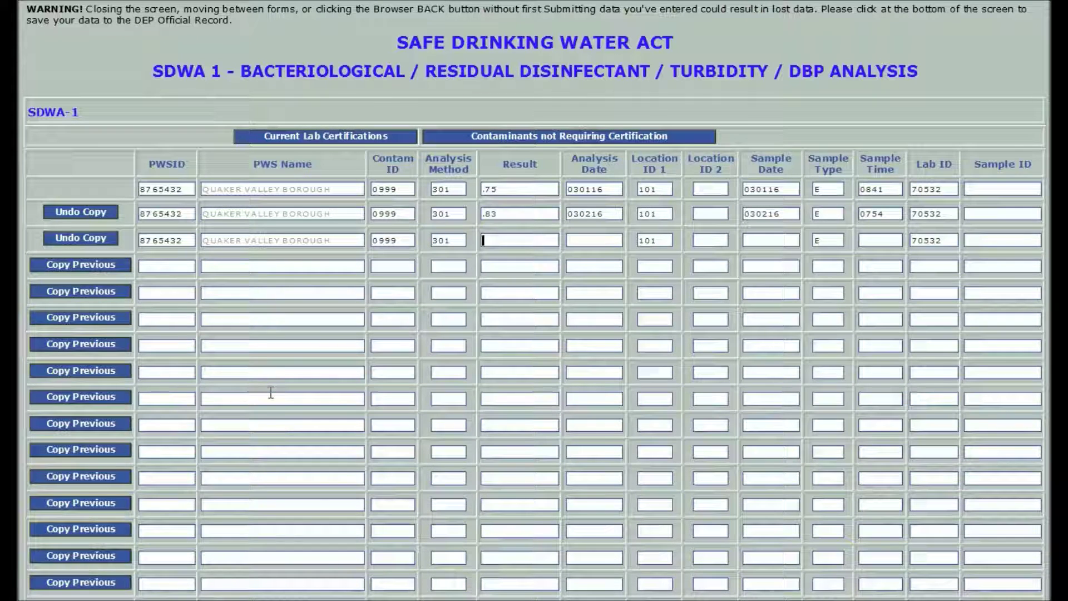
type("1.01")
key("Tab")
type("030316")
key("Tab")
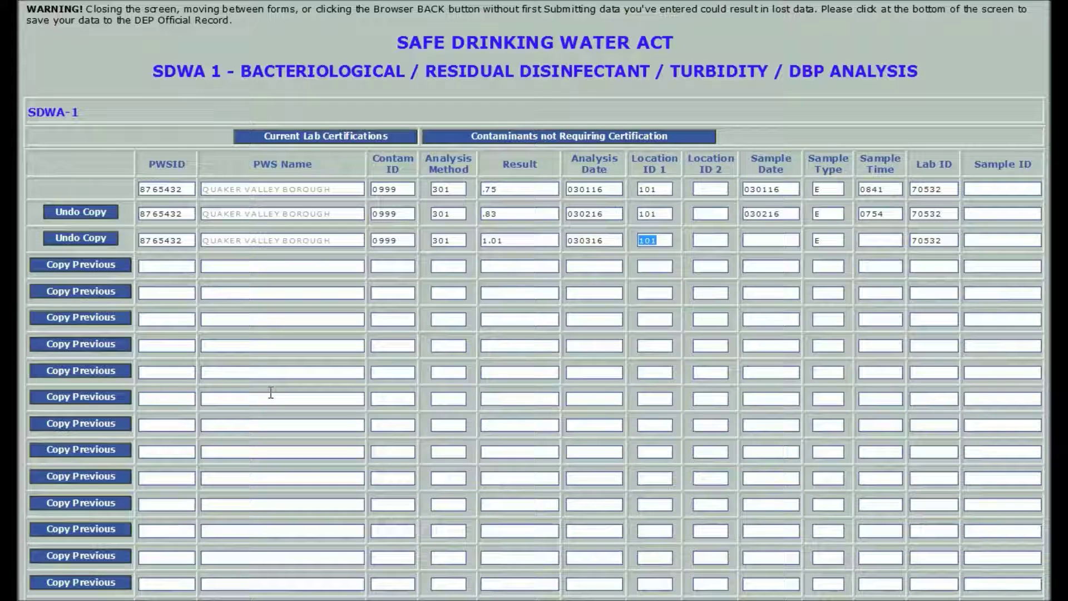
- Complete the third row with Sample Date 030316 and Sample Time 0805, leaving Sample ID blank
key("Tab")
key("Tab")
type("030316")
key("Tab")
key("Tab")
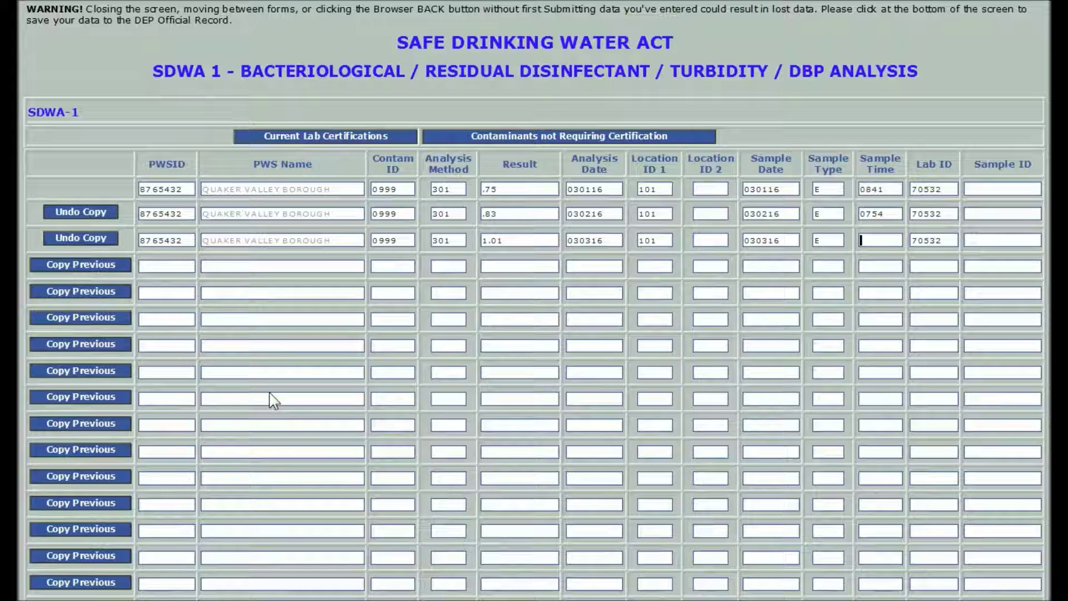
type("0805")
key("Tab")
key("Tab")
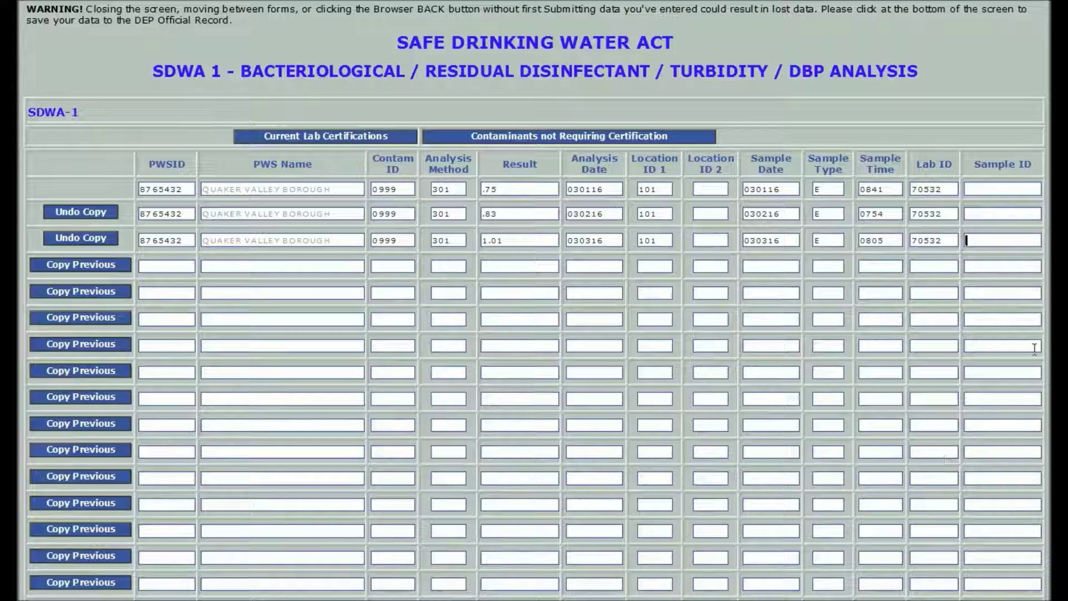
- Submit the three completed sample records from the end of the SDWA-1 form
scroll(1033, 349, "down", 1)
scroll(1035, 349, "down", 4)
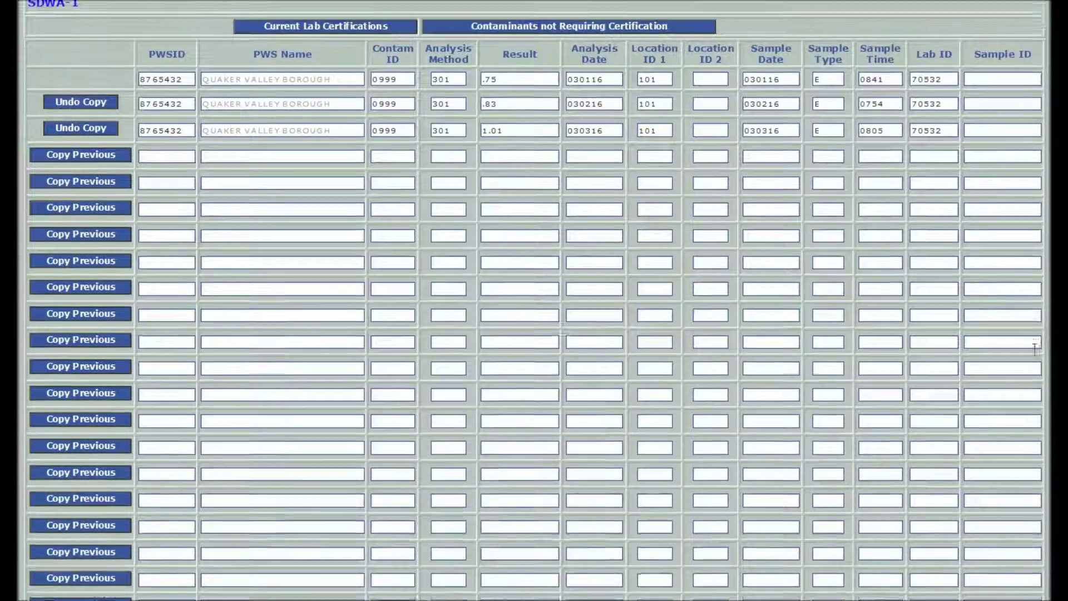
scroll(1035, 350, "down", 6)
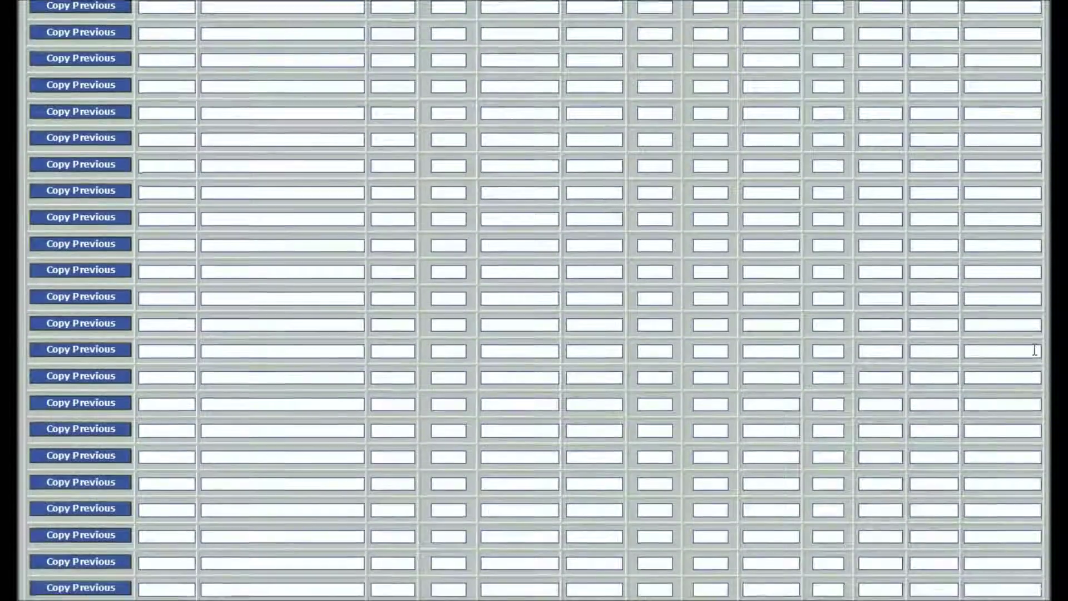
scroll(1035, 349, "down", 1)
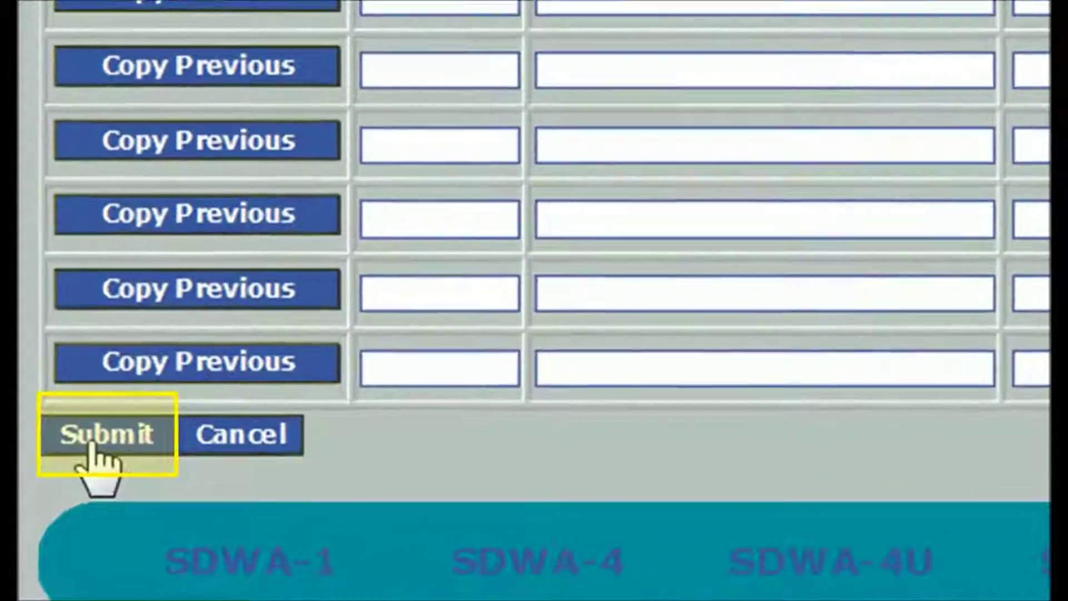
left_click(57, 514)
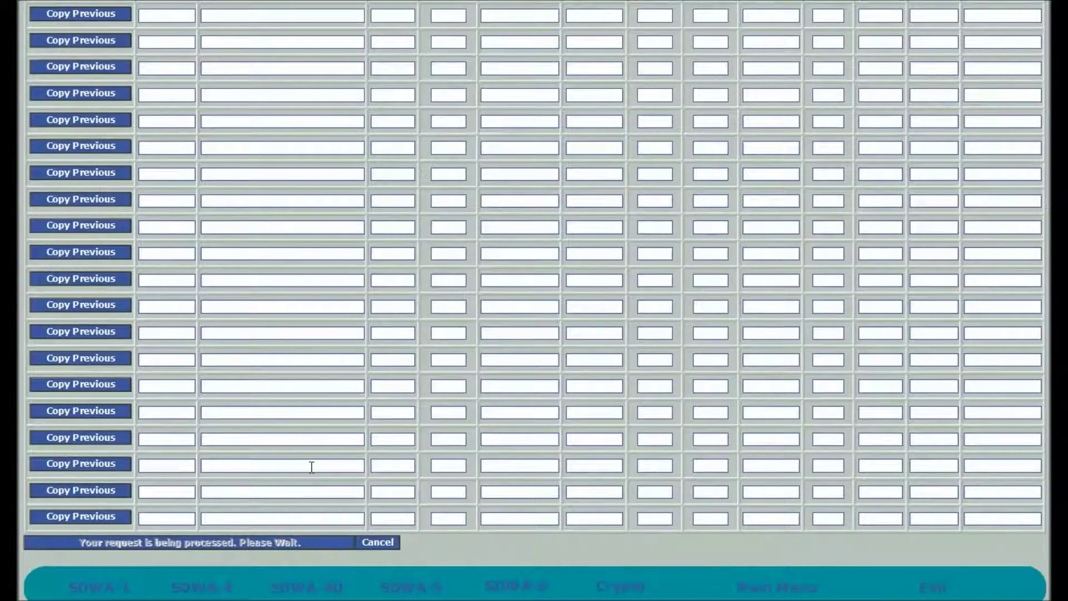
- Submit the SDWA-1 form once more after the first submission has been processed
scroll(1034, 349, "down", 1)
scroll(1034, 349, "down", 3)
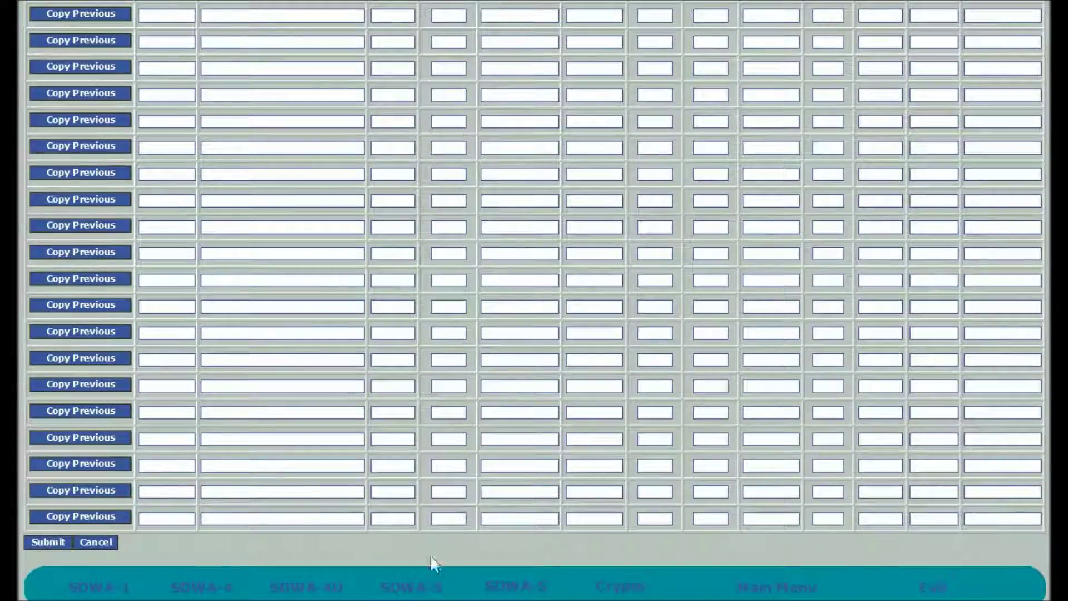
left_click(42, 546)
scroll(593, 380, "up", 1)
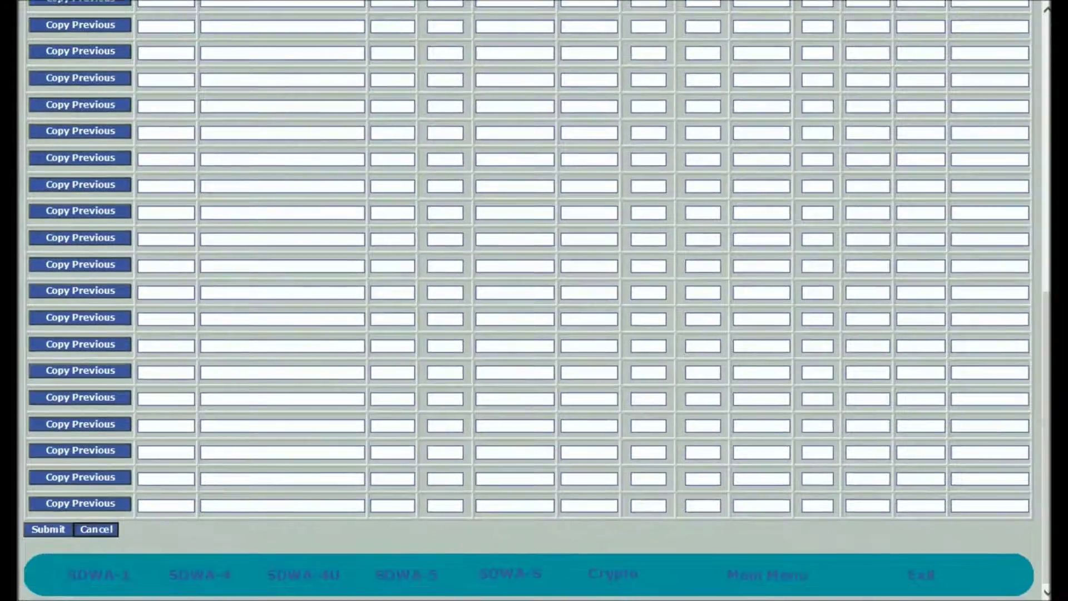
scroll(589, 371, "up", 3)
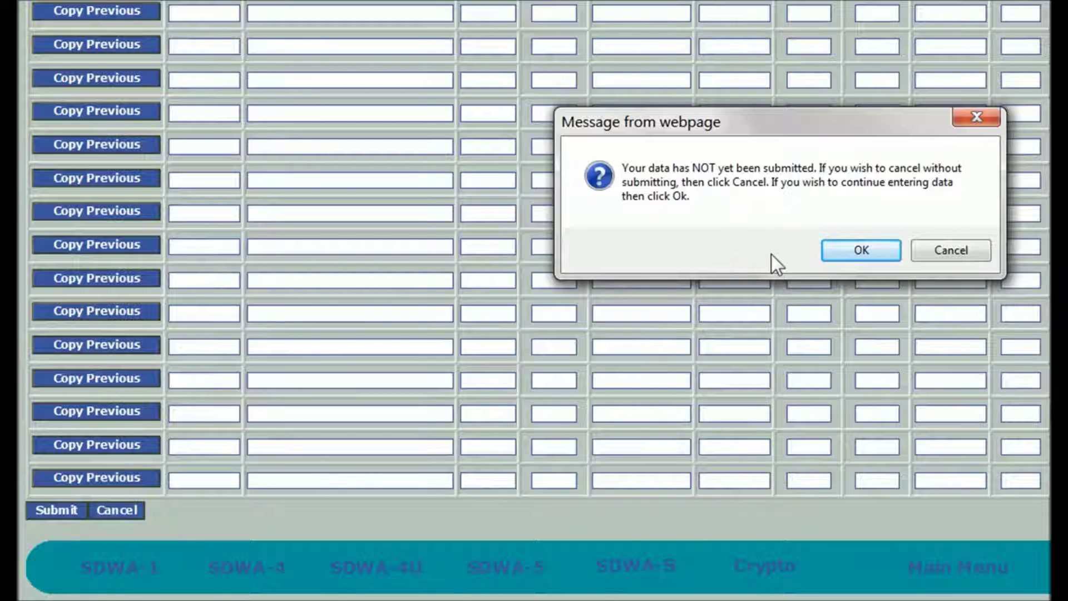
- Choose to continue at the unsubmitted-data message and view the Submission Confirmation page enlarged
left_click(861, 248)
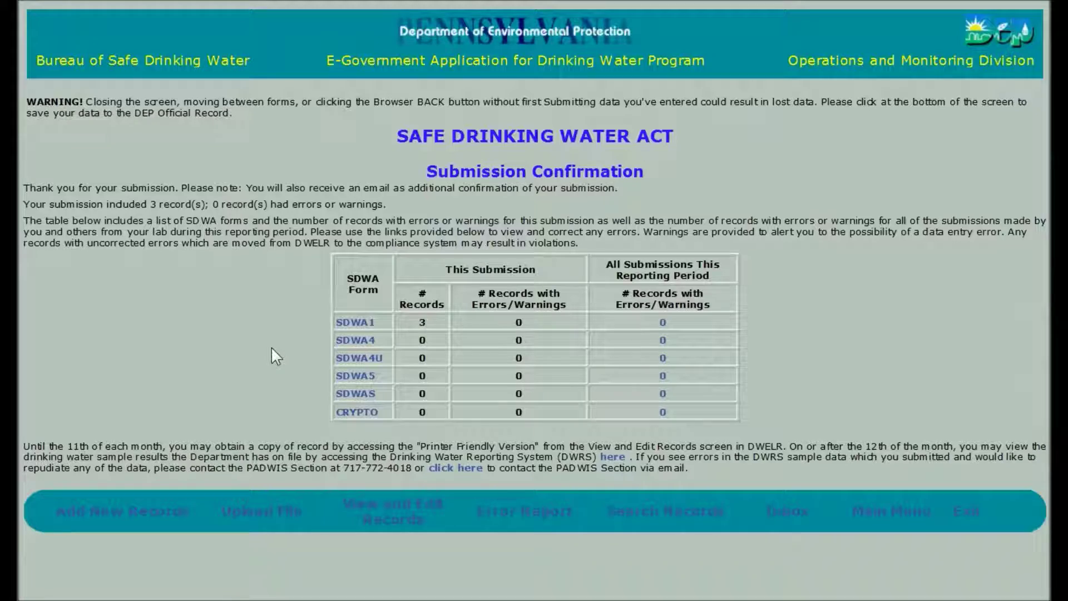
key("ctrl+plus")
key("ctrl+plus")
key("ctrl+plus")
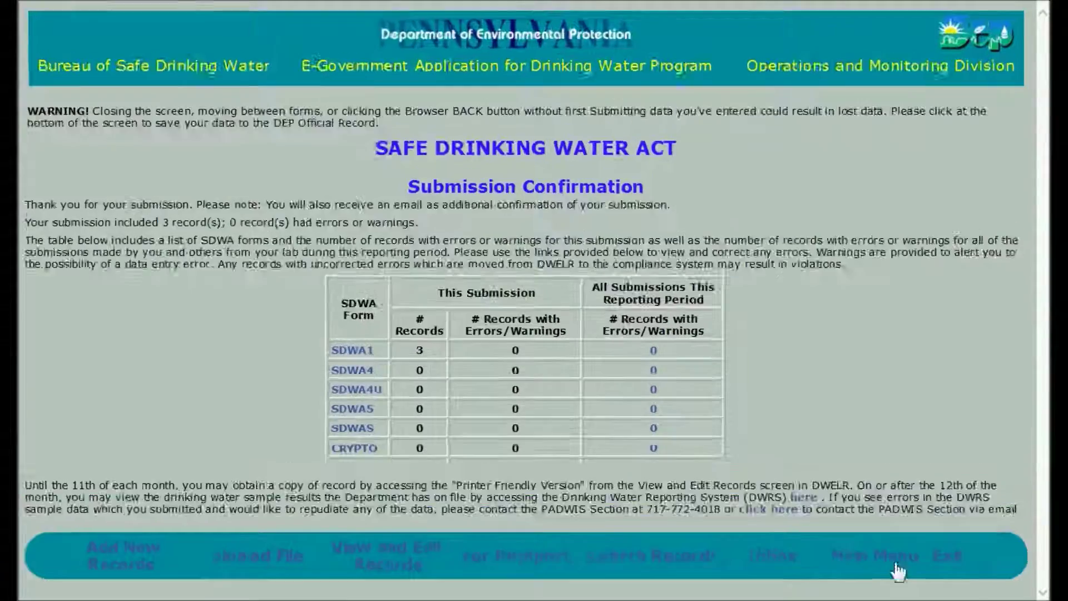
key("ctrl+plus")
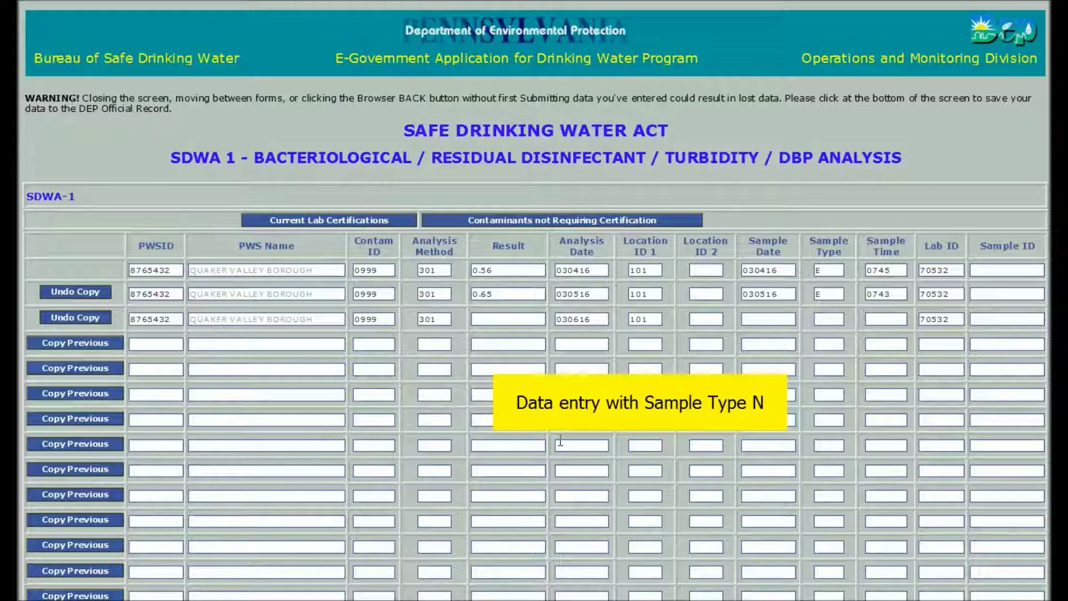
- Set the third row's Sample Date to 030616 and its Sample Type to N
type("030616")
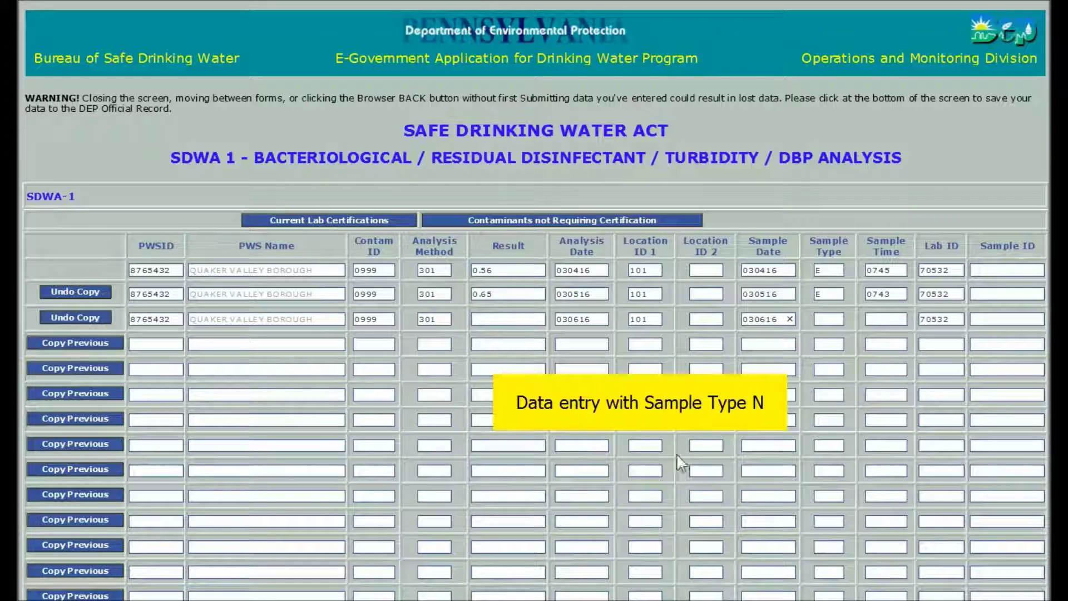
left_click(818, 320)
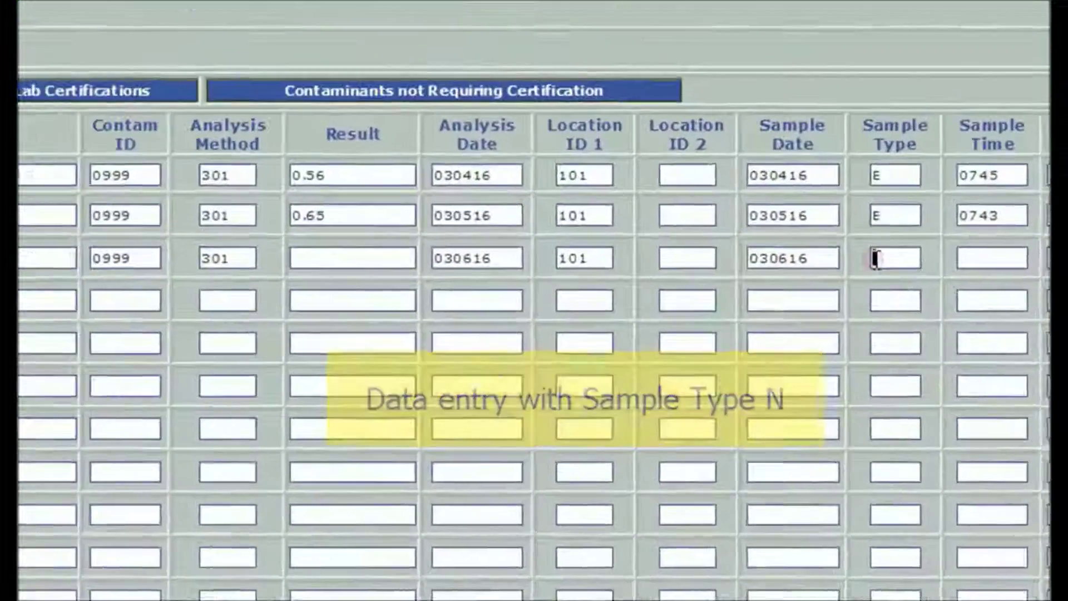
left_click(875, 259)
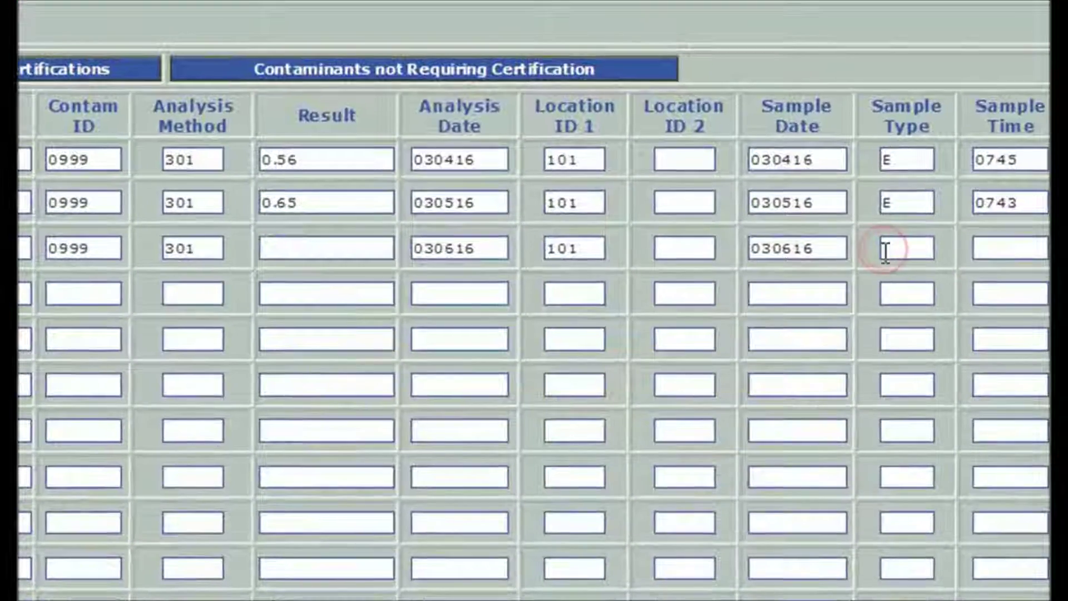
type("N")
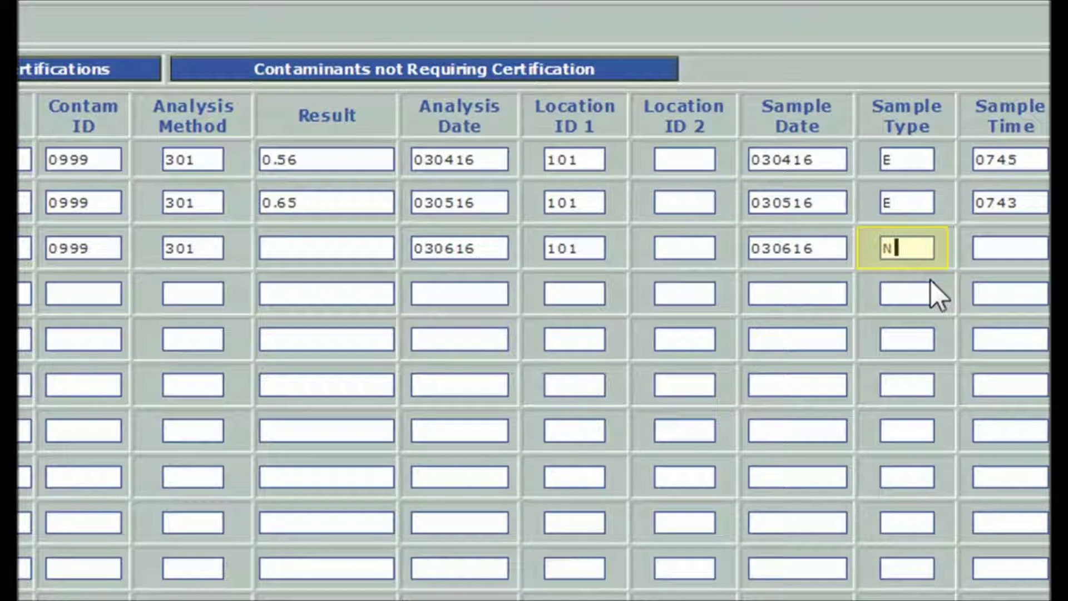
key("Tab")
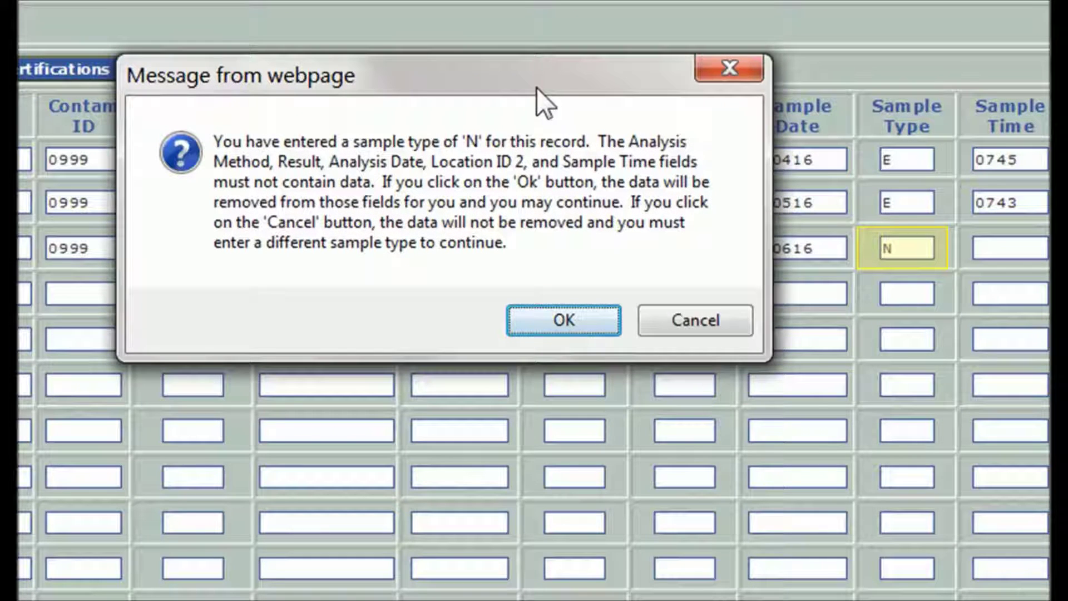
- Accept the removal of data from the fields not allowed with Sample Type N, leaving the third row's Sample ID blank
left_click_drag(536, 87, 493, 313)
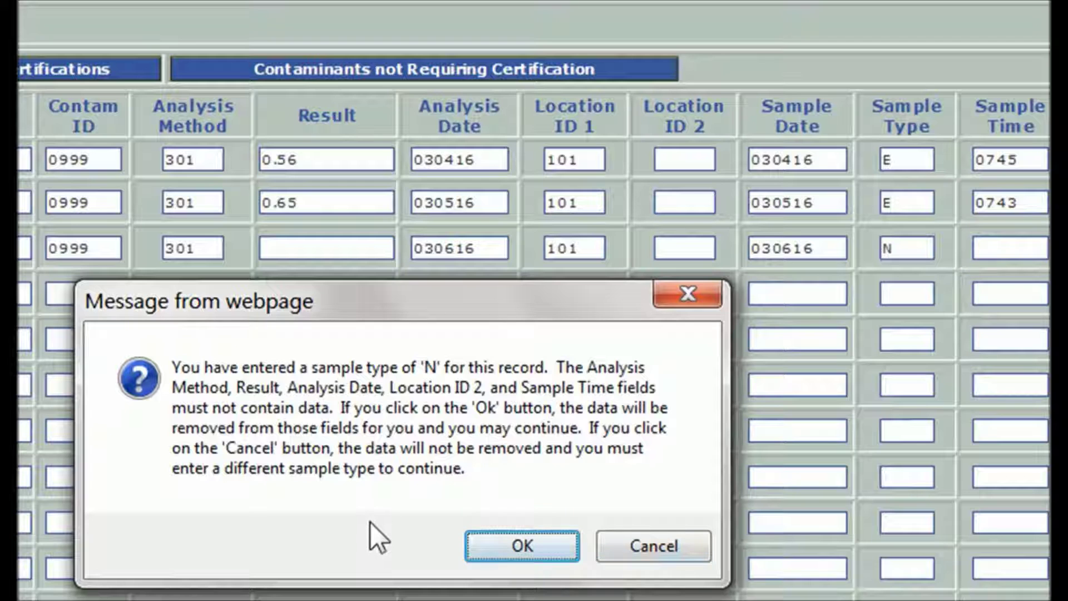
left_click(507, 545)
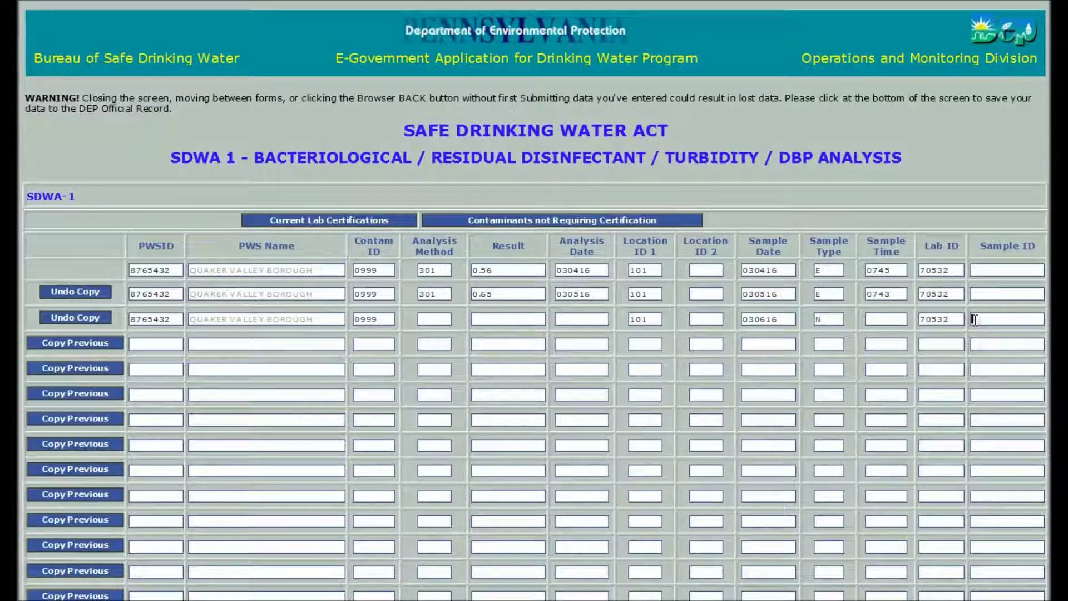
left_click(975, 319)
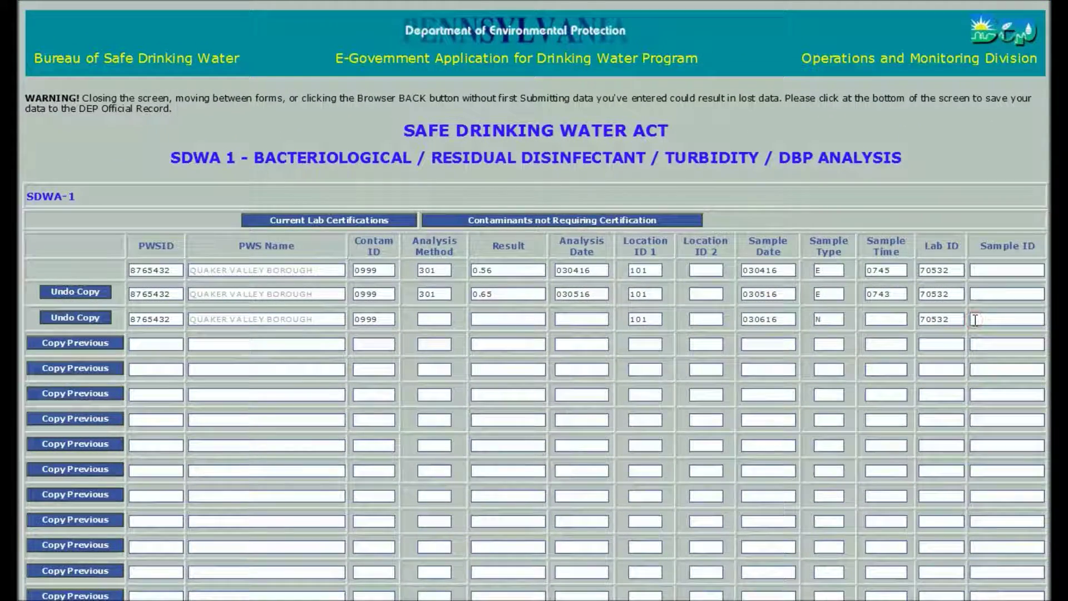
key("Tab")
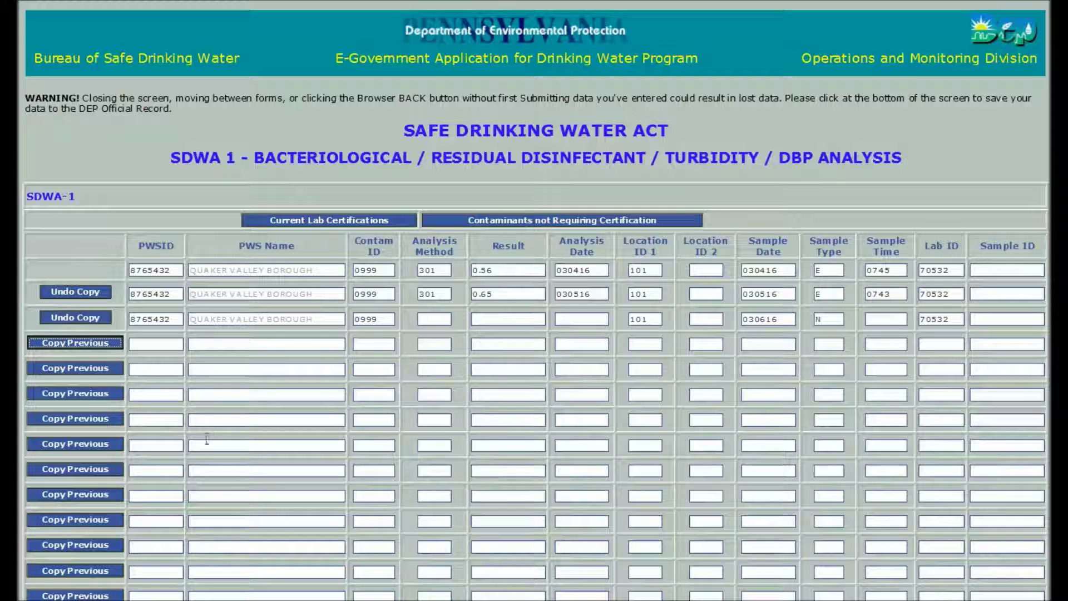
- Copy the third row's data into the fourth row and change its Sample Type to E
left_click(89, 354)
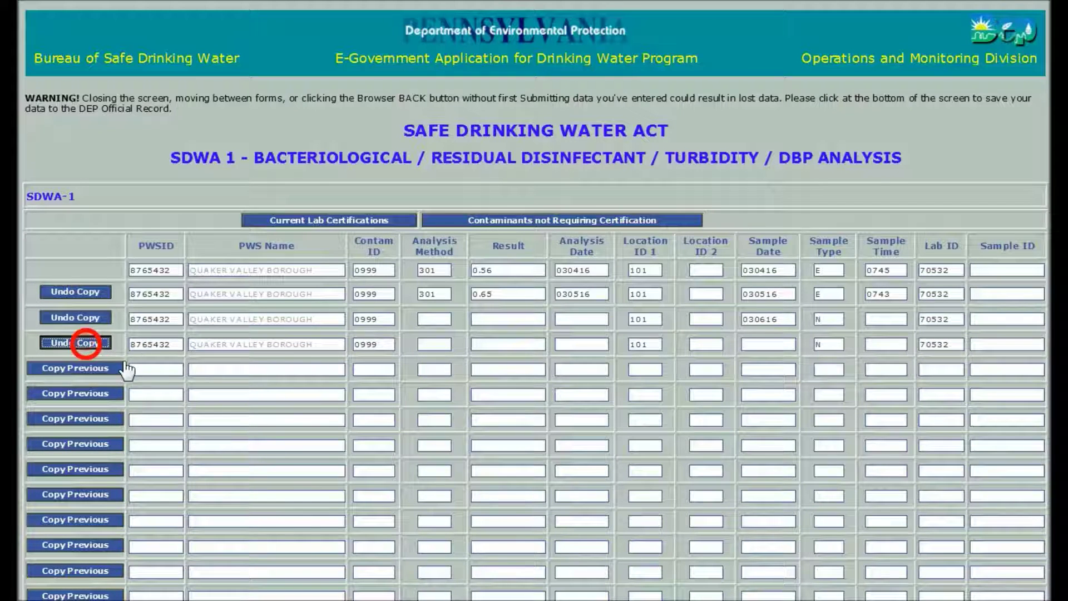
left_click(427, 345)
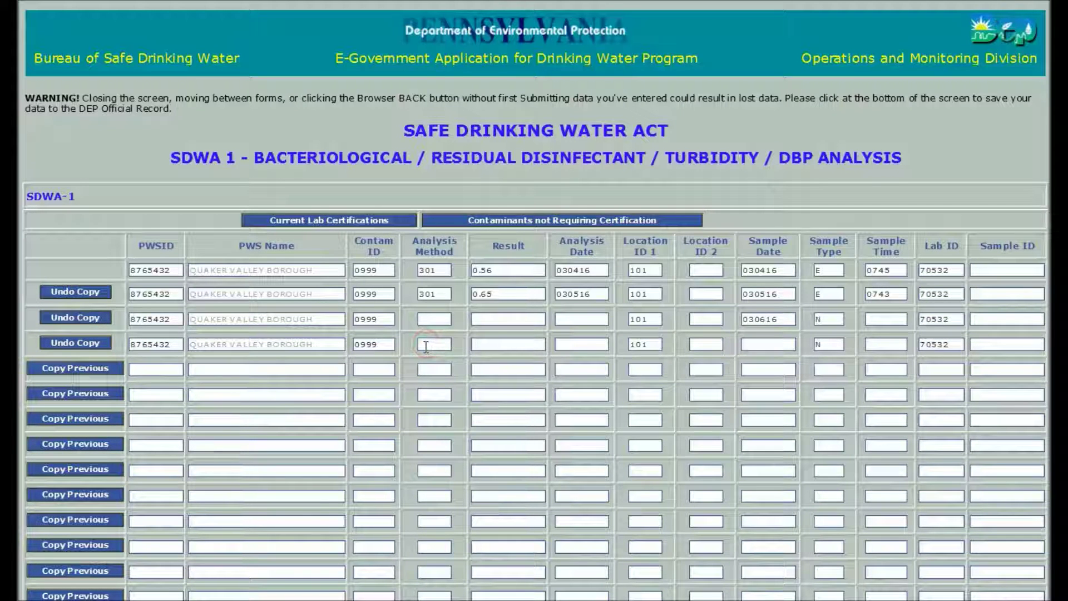
left_click(424, 345)
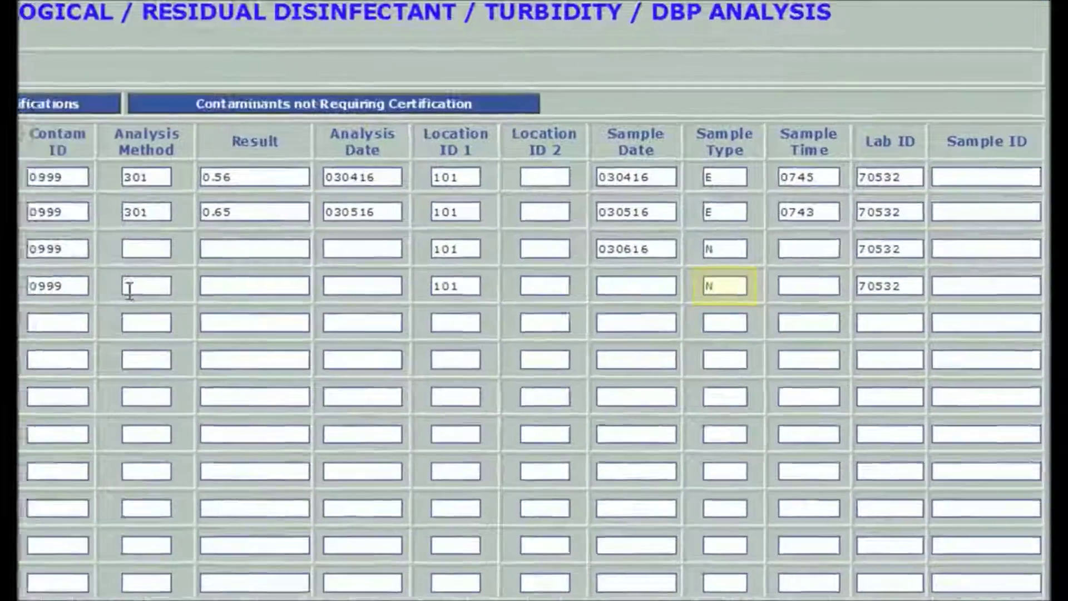
key("shift+Left")
type("E")
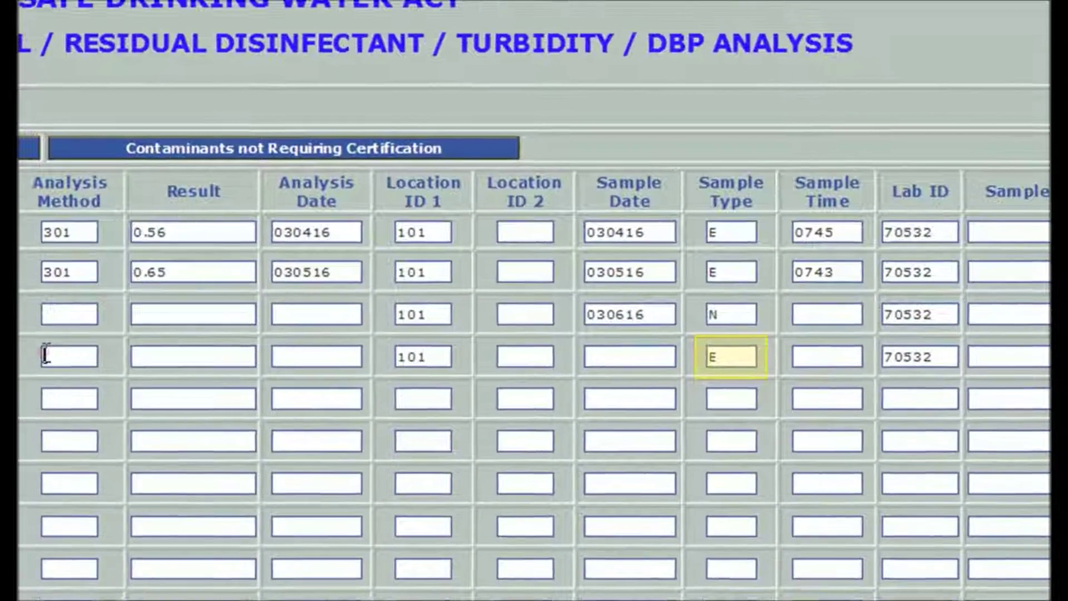
- Fill the fourth row with Analysis Method 301, Result 0.66 and Analysis Date 030716
left_click(38, 288)
type("301")
left_click(167, 419)
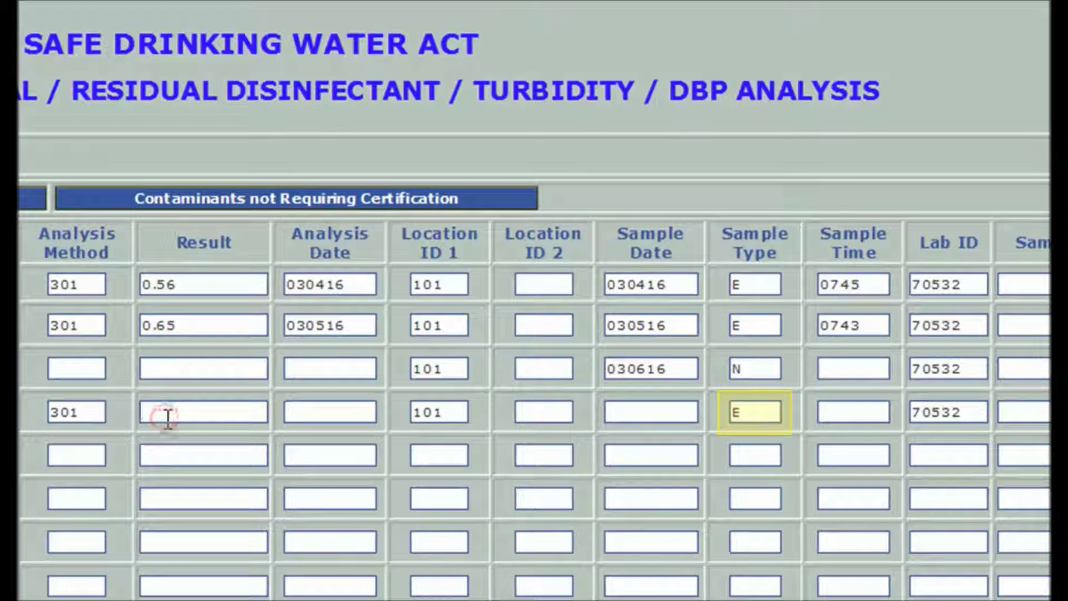
type("0.66")
left_click(315, 417)
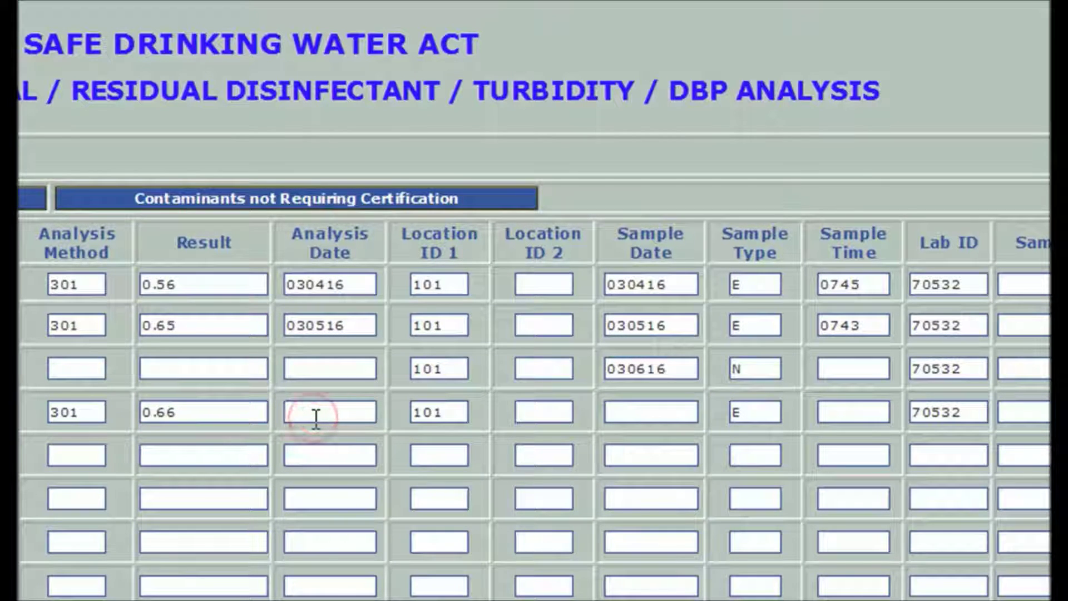
type("030716")
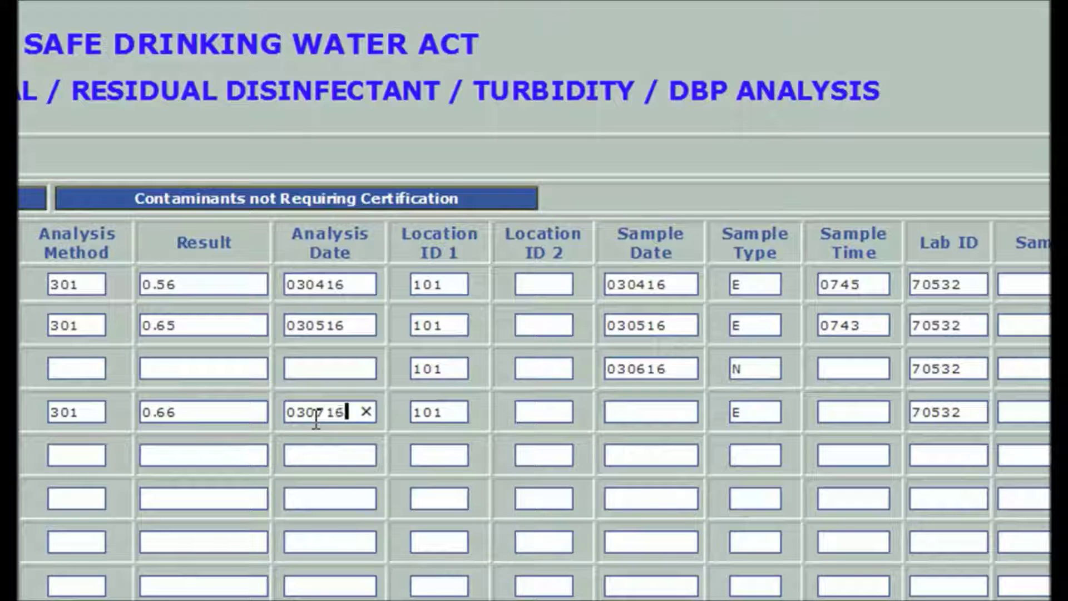
- Complete the fourth row with Sample Date 030716 and Sample Time 0801, leaving Sample ID blank
left_click(610, 412)
type("030716")
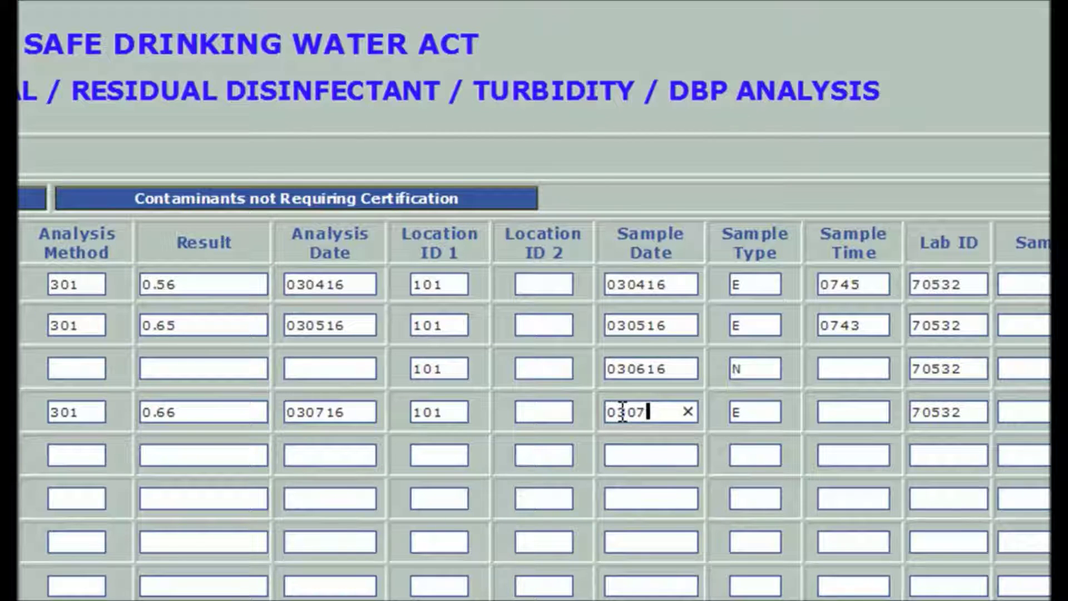
left_click(824, 412)
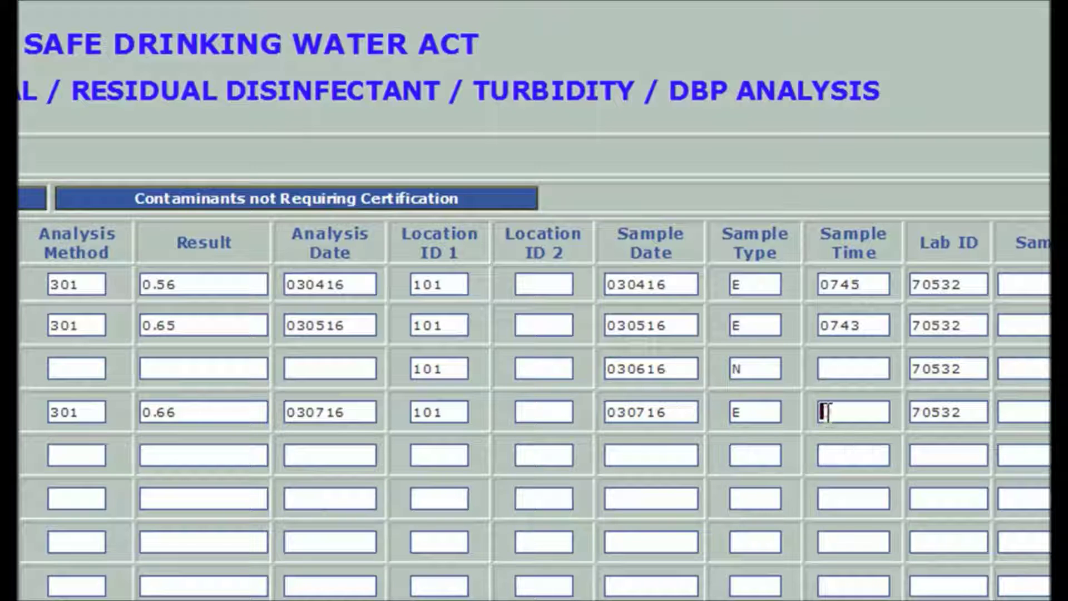
type("0801")
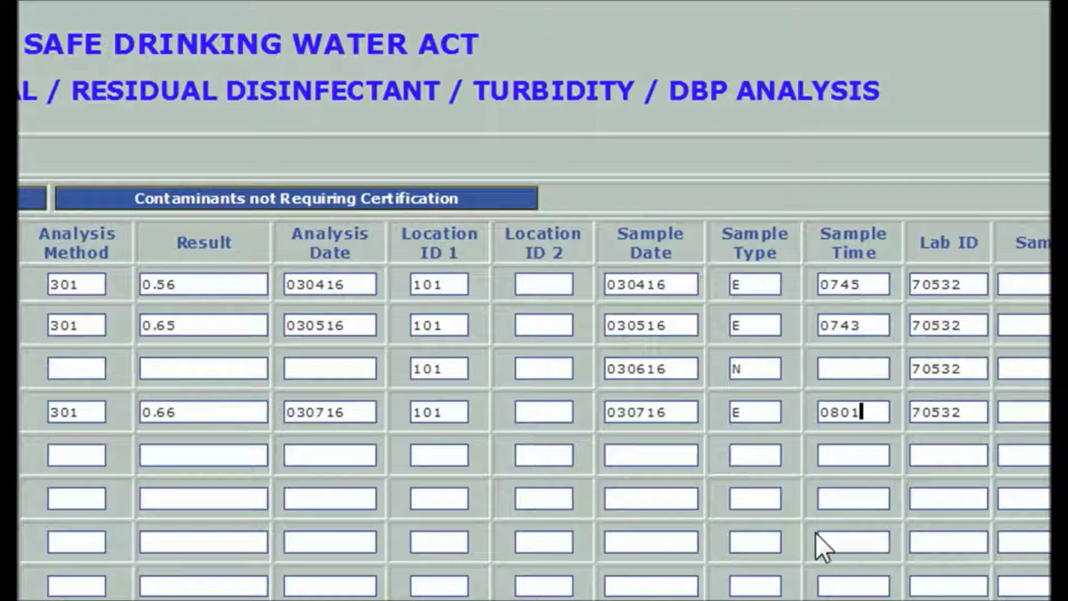
key("Tab")
key("Tab")
key("ctrl+minus")
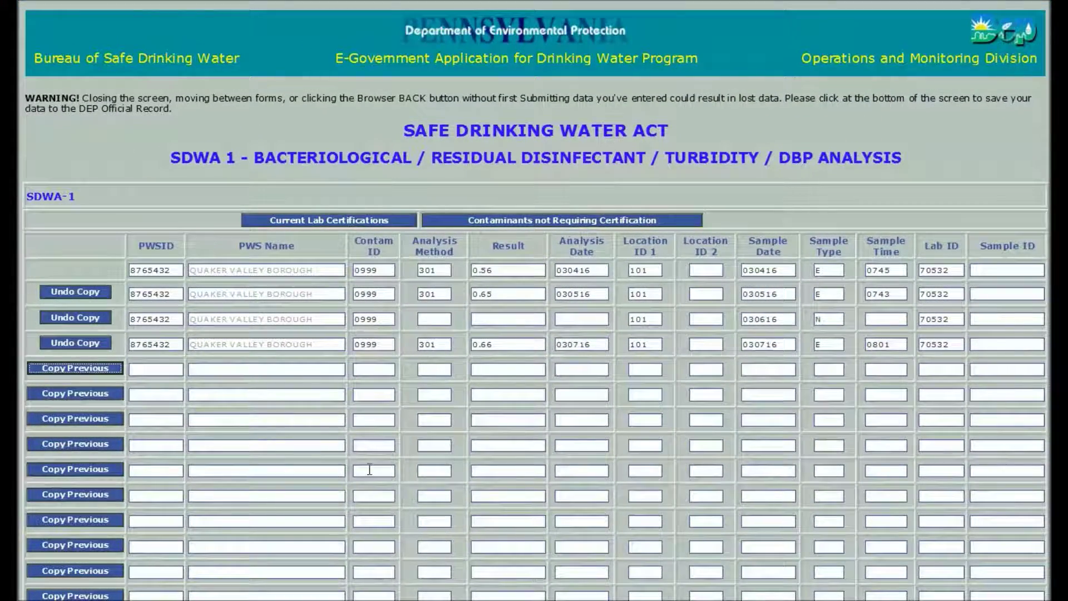
- Copy the fourth row into the fifth, with Analysis Date 030816, Sample Time 0745 and blank Result and Sample Date, and try to submit
left_click(76, 372)
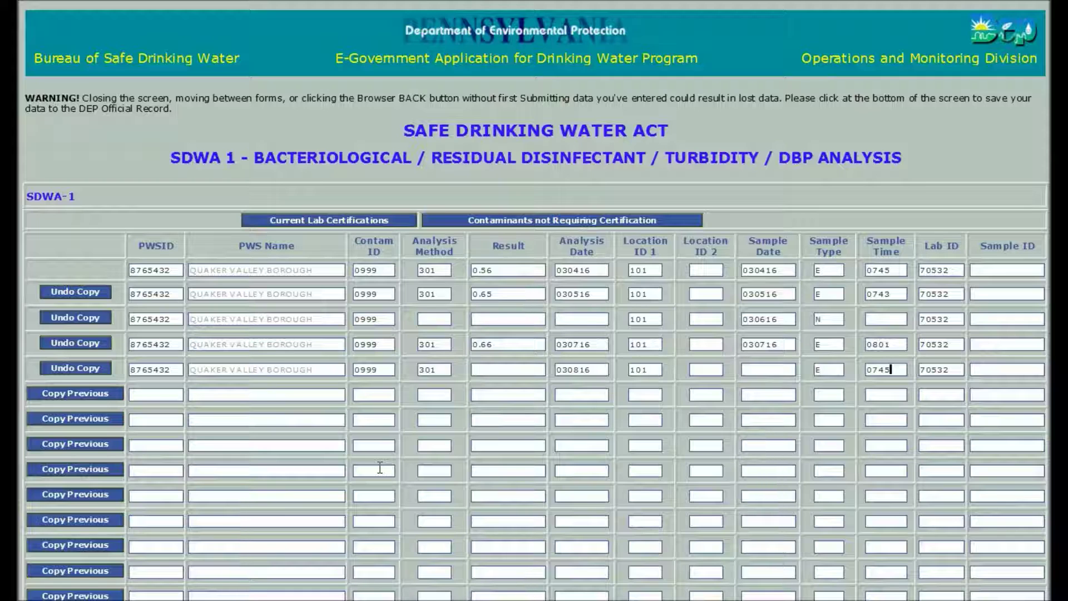
scroll(380, 468, "down", 10)
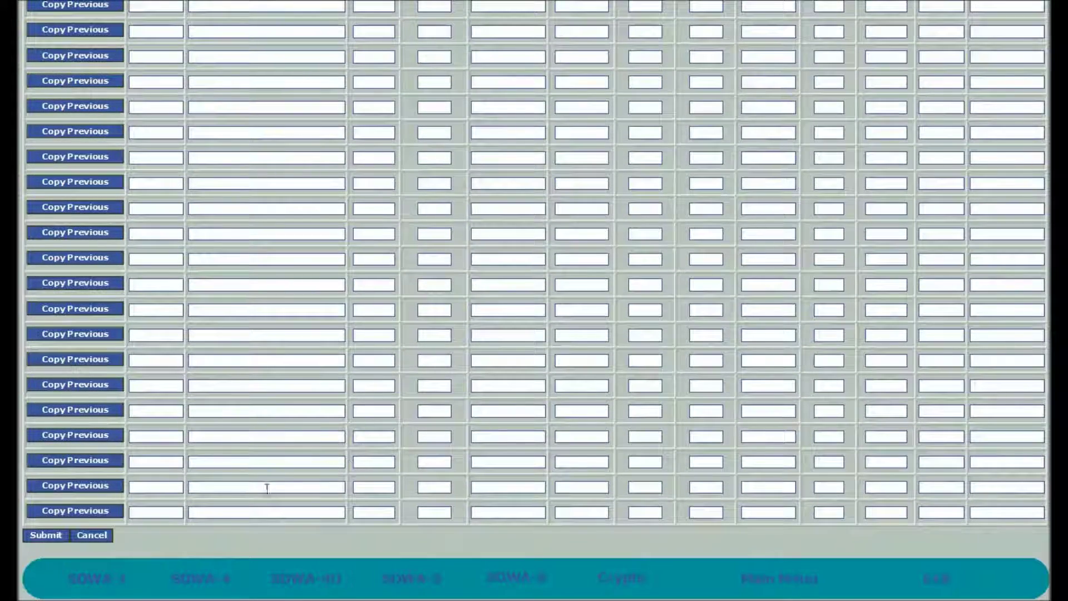
left_click(43, 536)
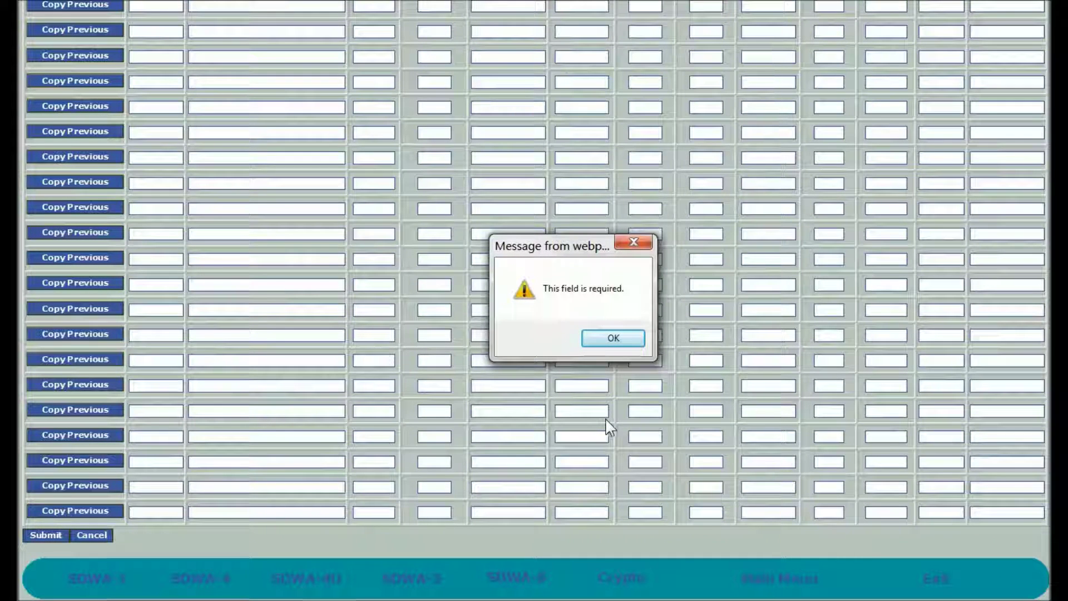
left_click(612, 338)
- Enter .75 as the fifth row's Result and try to submit the form again
scroll(503, 379, "up", 6)
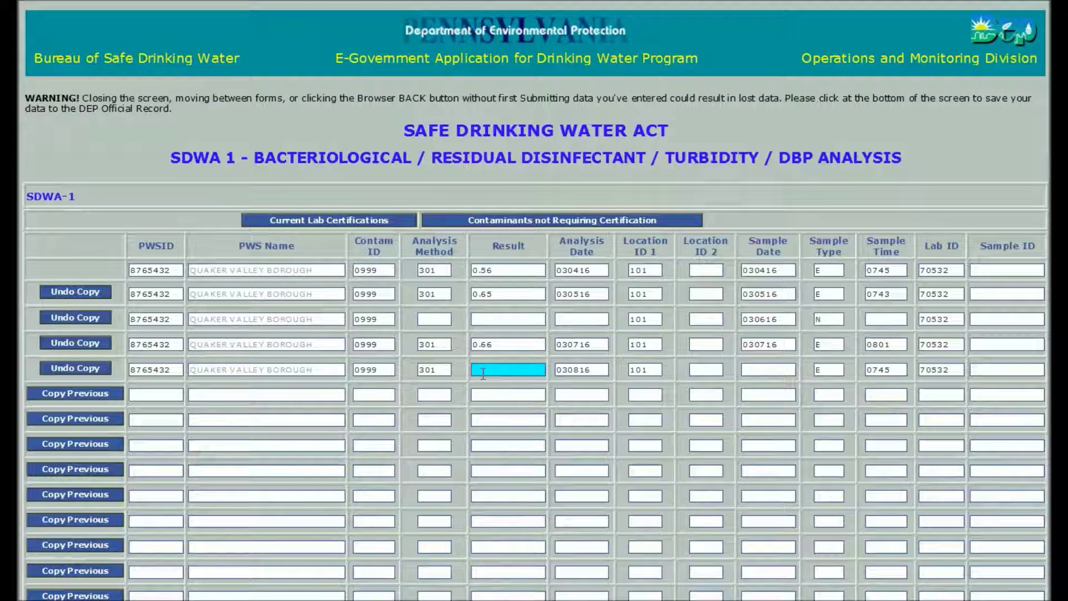
key("Tab")
scroll(488, 423, "down", 10)
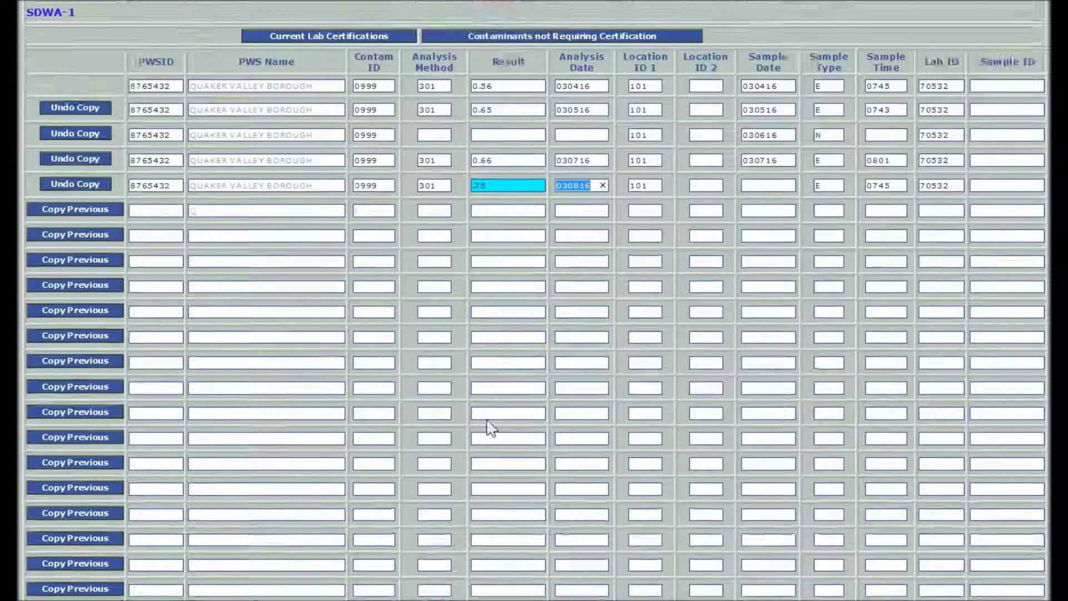
left_click(46, 535)
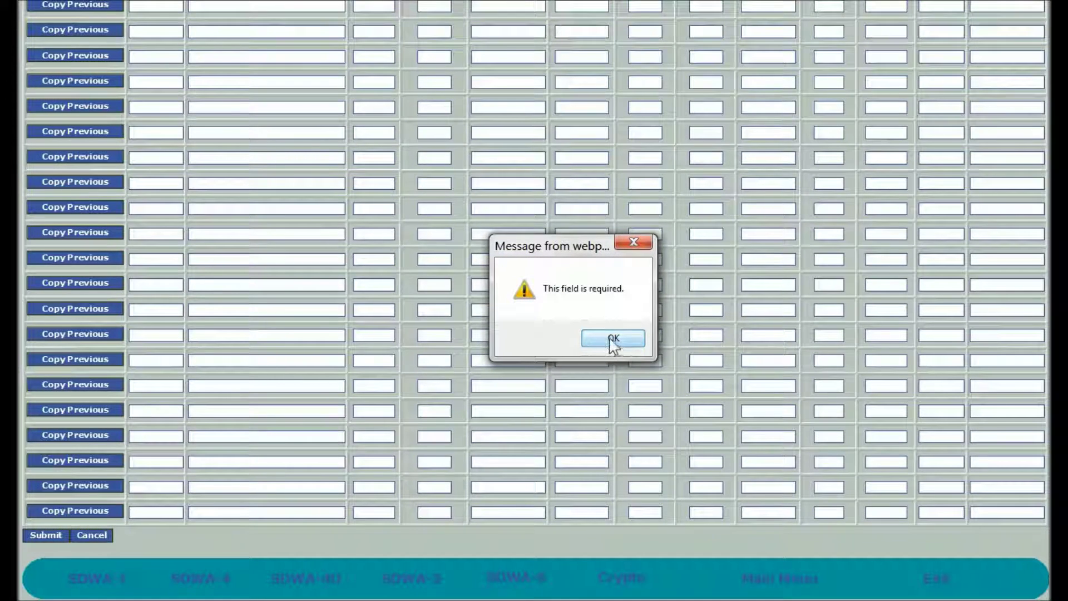
left_click(614, 339)
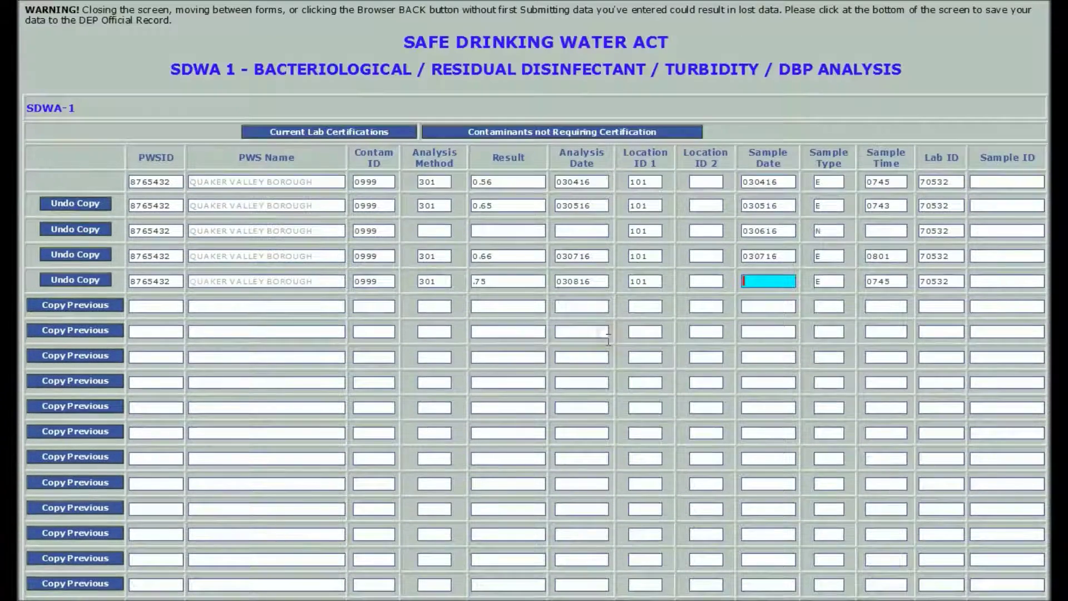
- Set the fifth row's Sample Date to 030916 and submit the five sample records
type("030816")
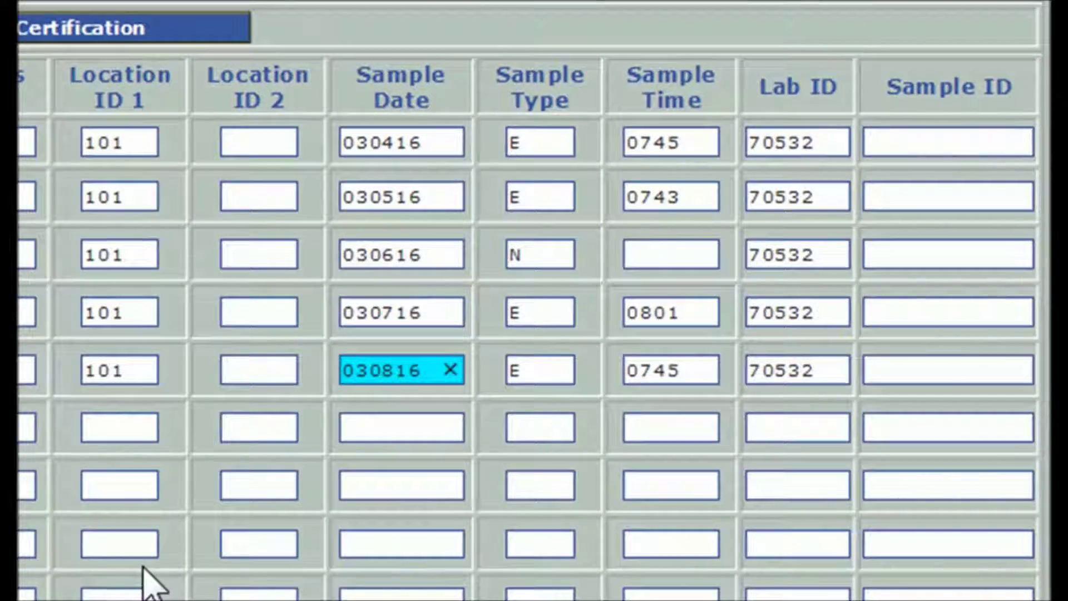
left_click(380, 370)
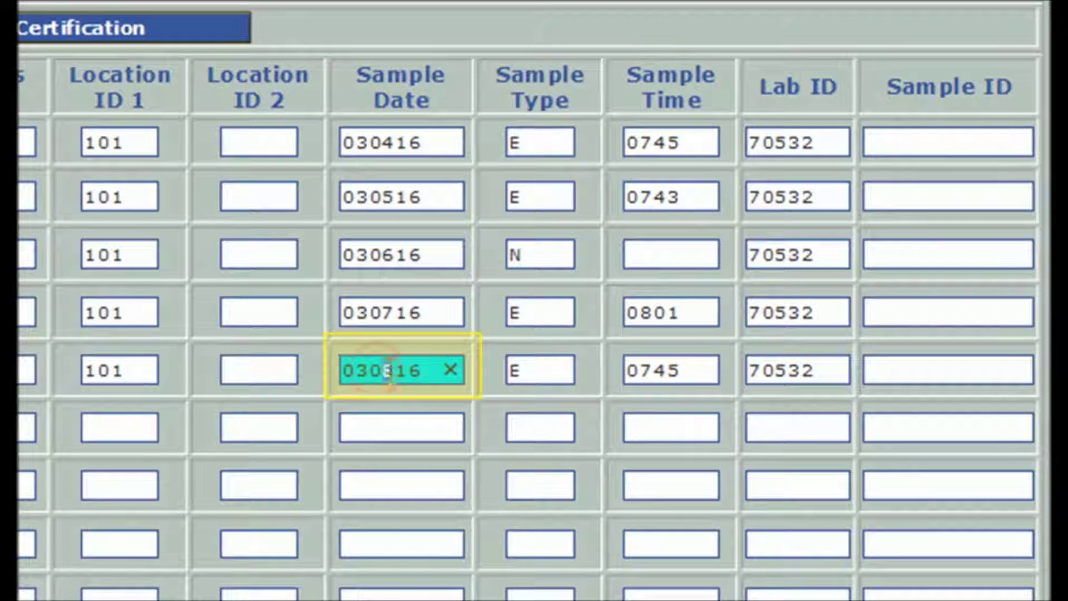
left_click_drag(382, 370, 393, 372)
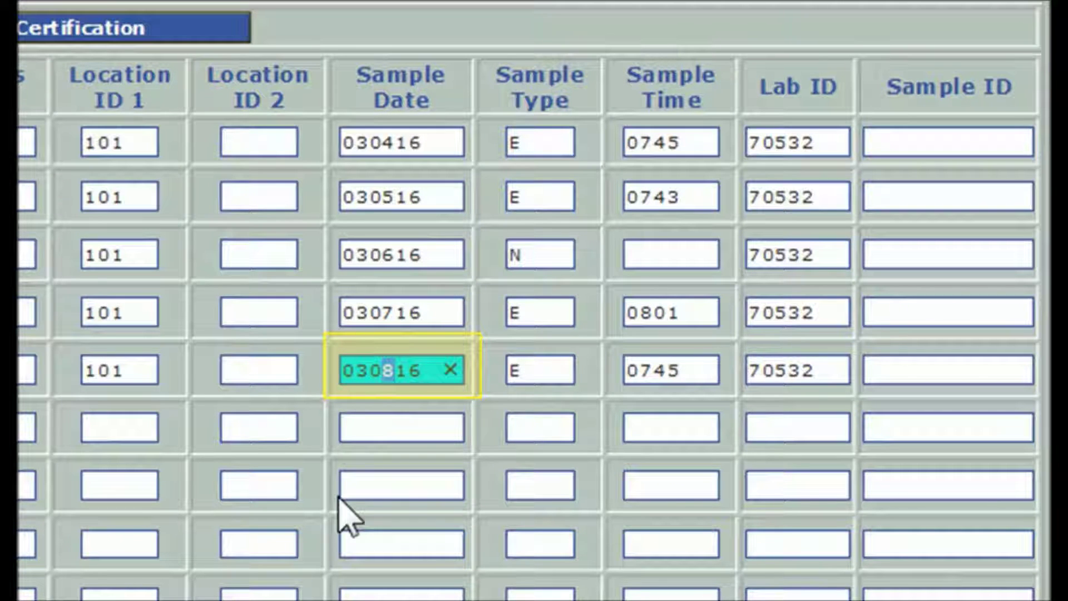
type("9")
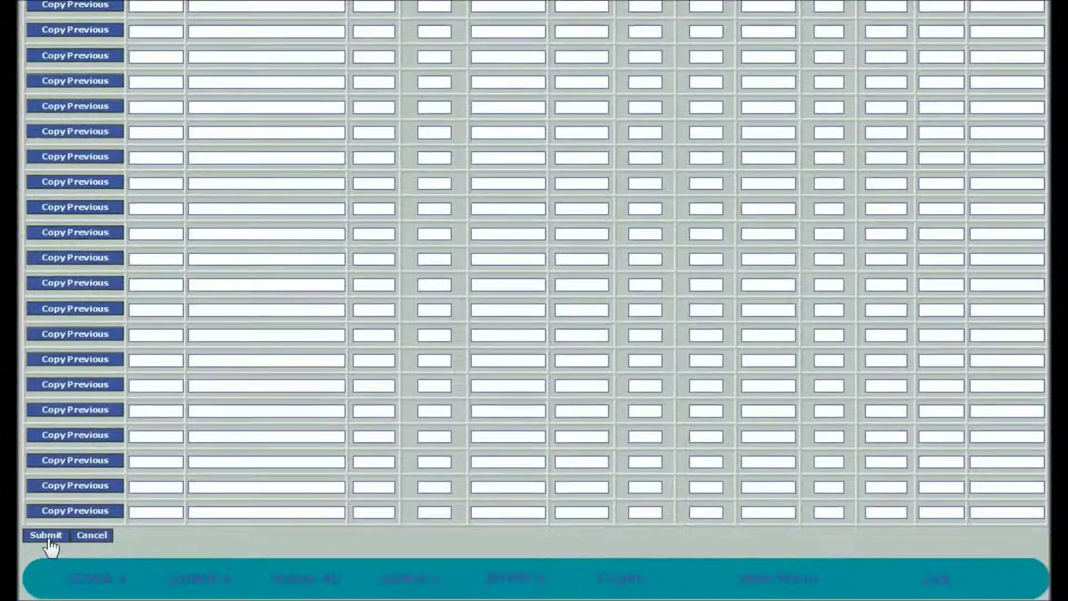
left_click(48, 539)
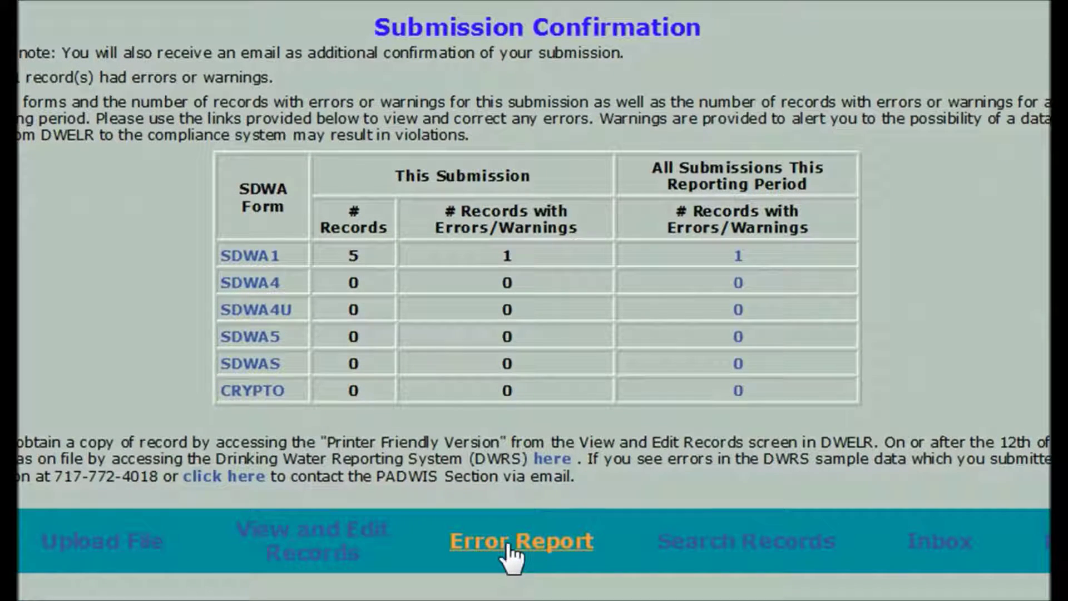
- Open the Error Report and bring up the SDWA-1 record listed under "Analysis is less than sample date" for editing
left_click(509, 548)
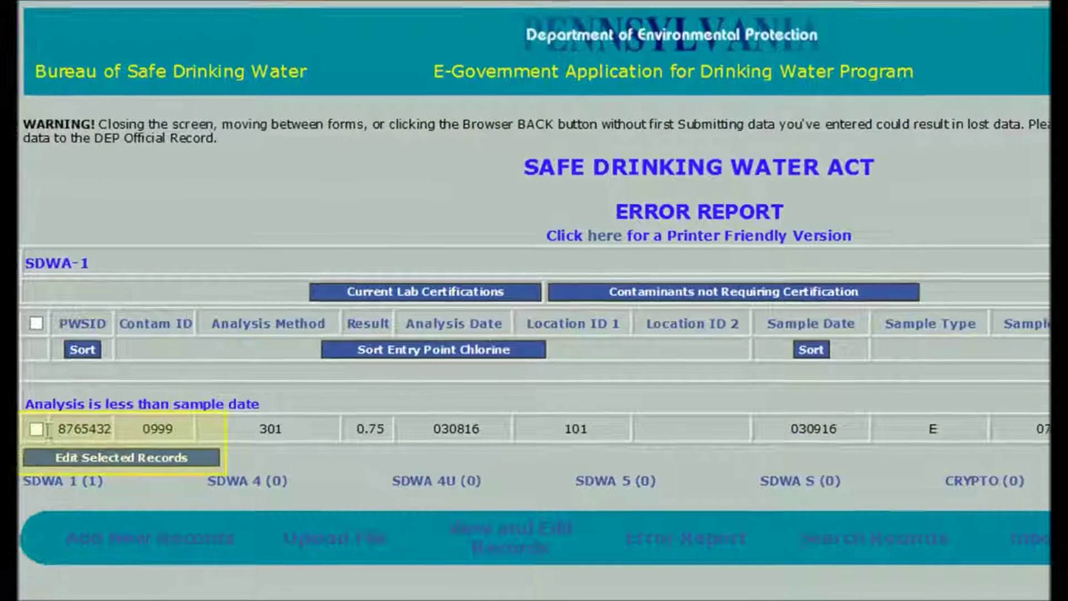
left_click(39, 428)
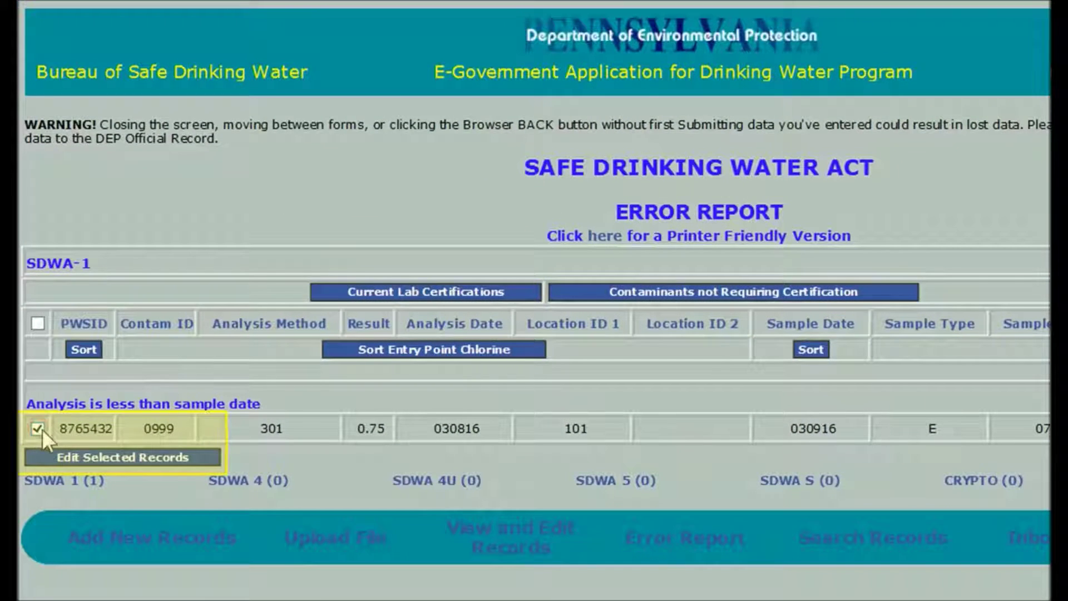
left_click(102, 462)
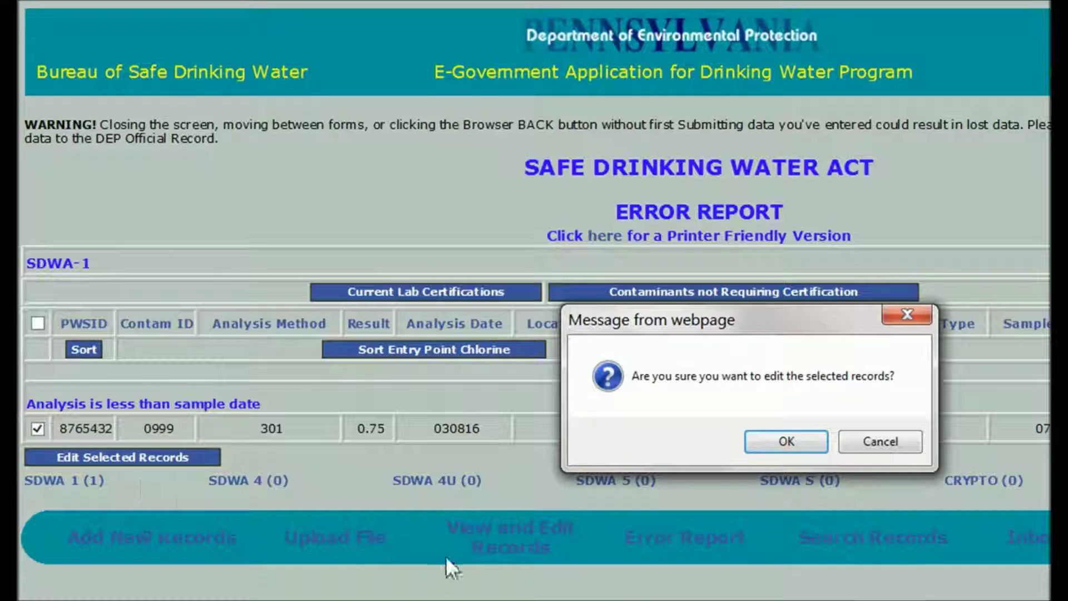
left_click(782, 441)
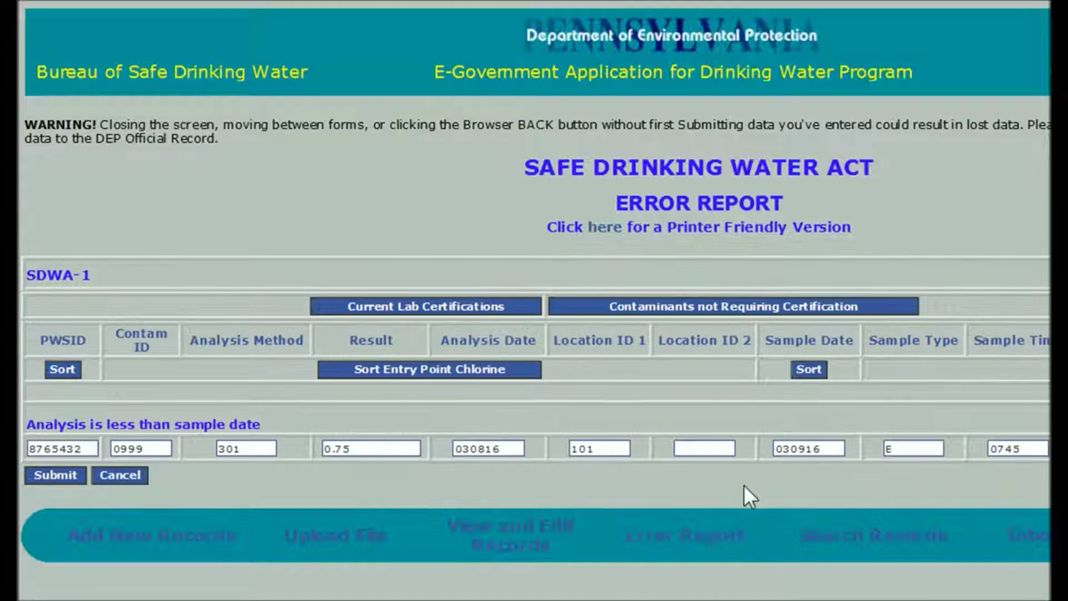
- Correct the erroneous record's Sample Date to 030816 and resubmit it
left_click(801, 449)
left_click_drag(800, 448, 808, 450)
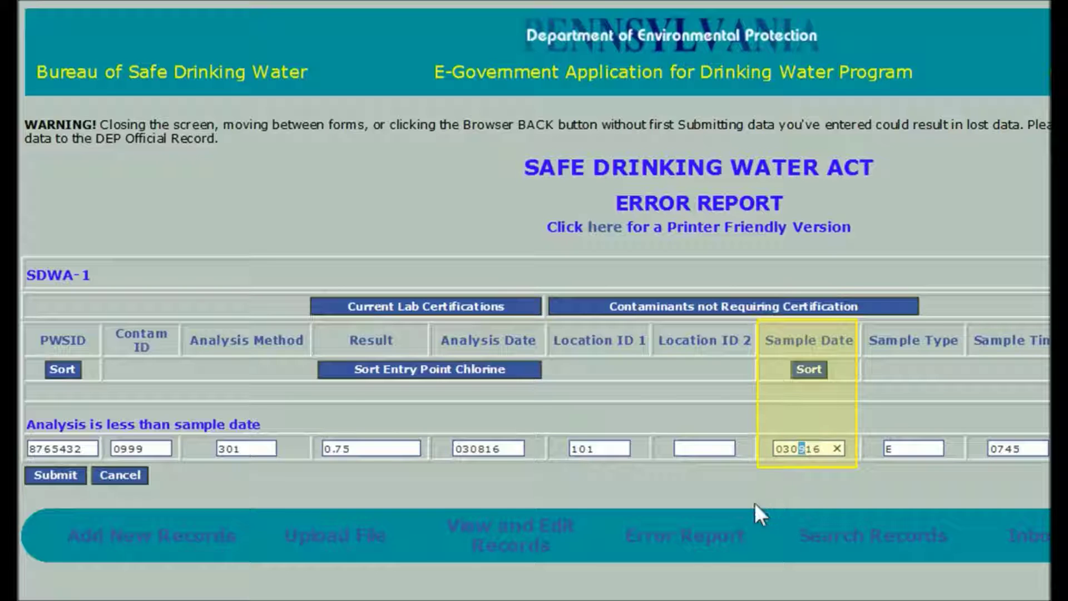
type("8")
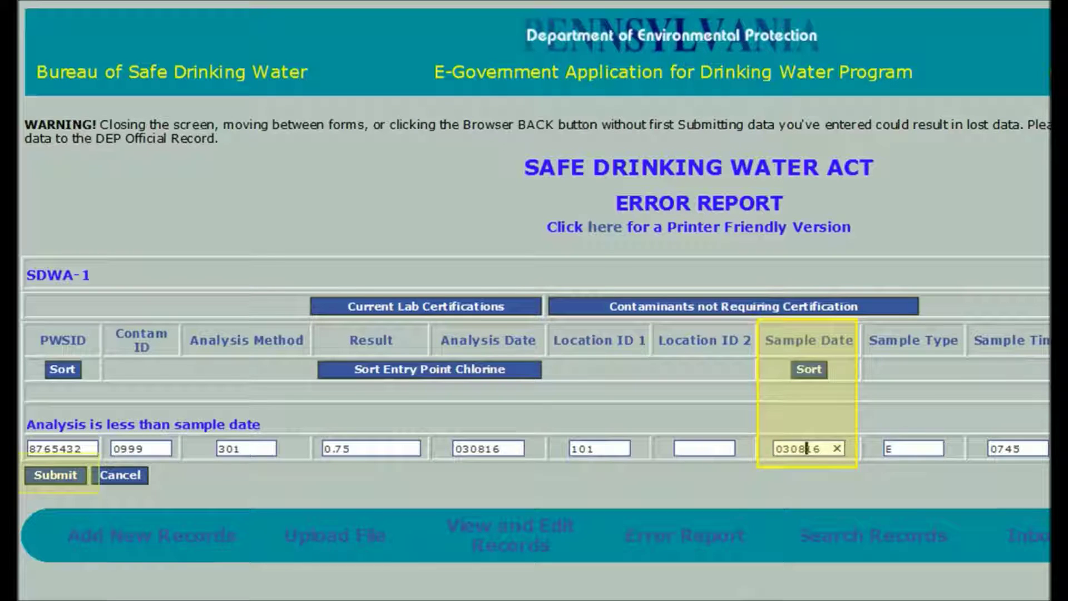
left_click(54, 477)
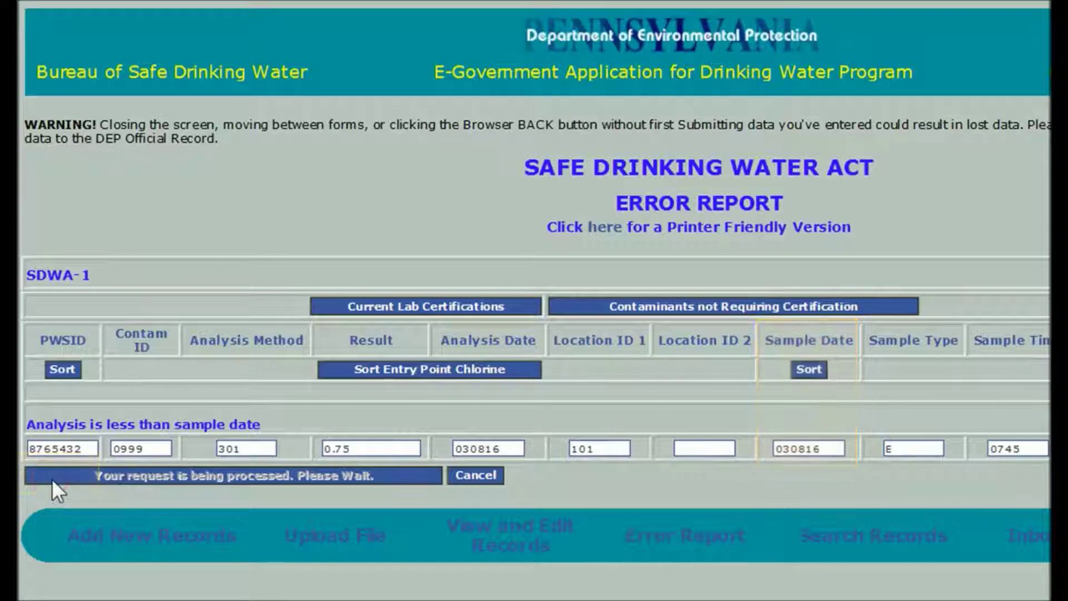
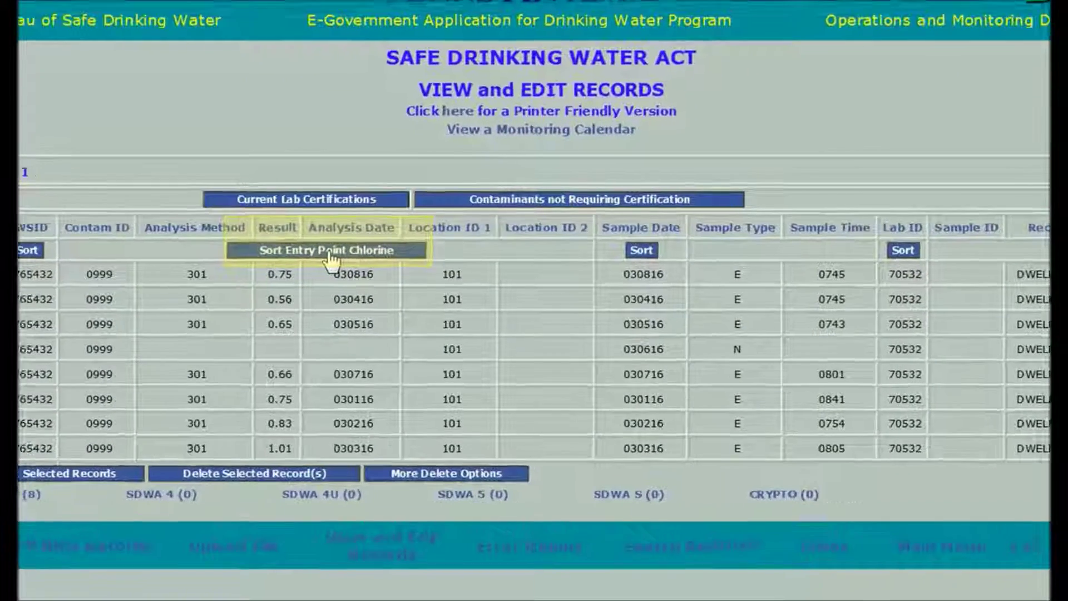
- Sort the submitted SDWA-1 records by entry point chlorine and by Sample Date
left_click(346, 267)
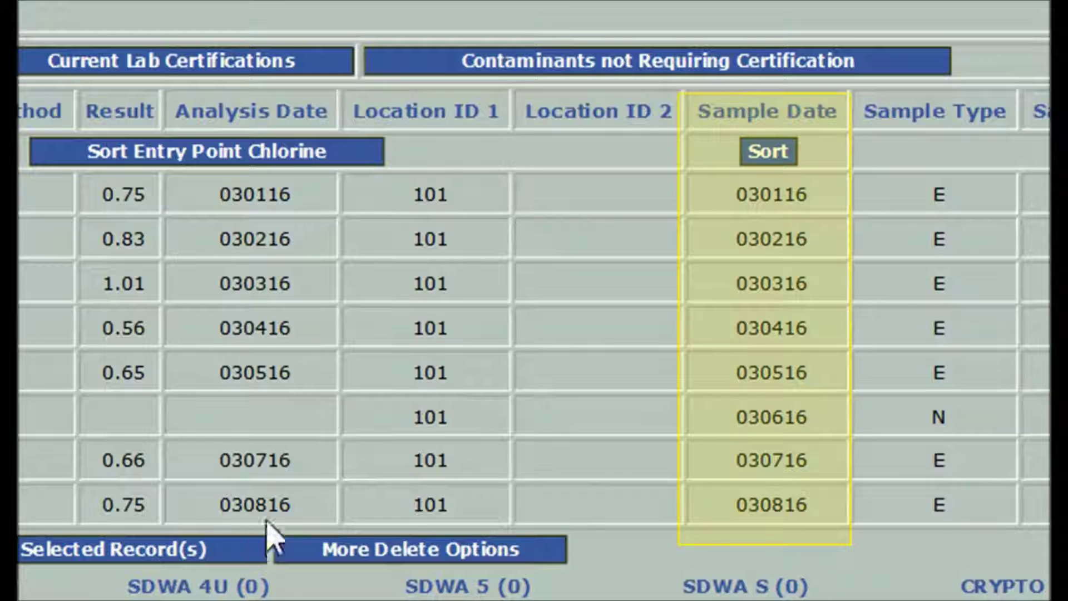
left_click(770, 152)
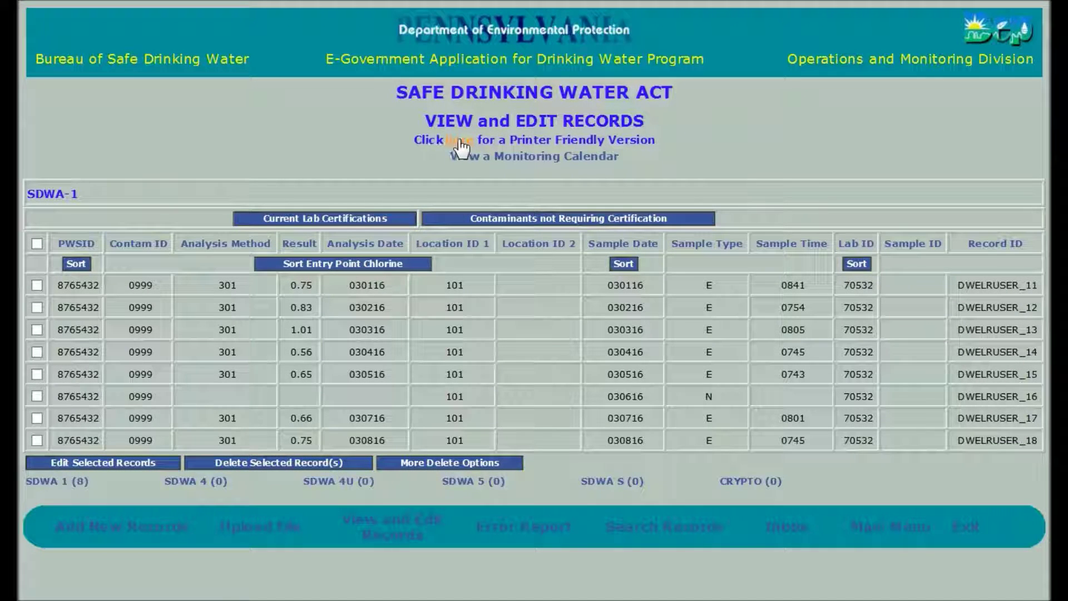
- Generate the printer-friendly report of submitted records for Quaker Valley Borough's PWSID, review it and close the document
left_click(460, 140)
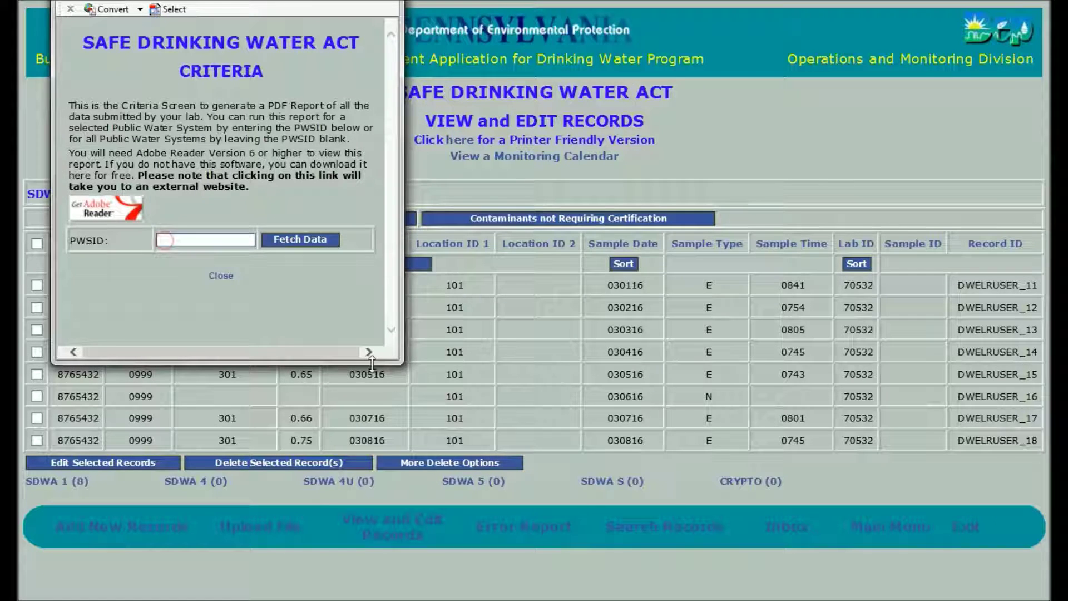
left_click_drag(402, 363, 999, 588)
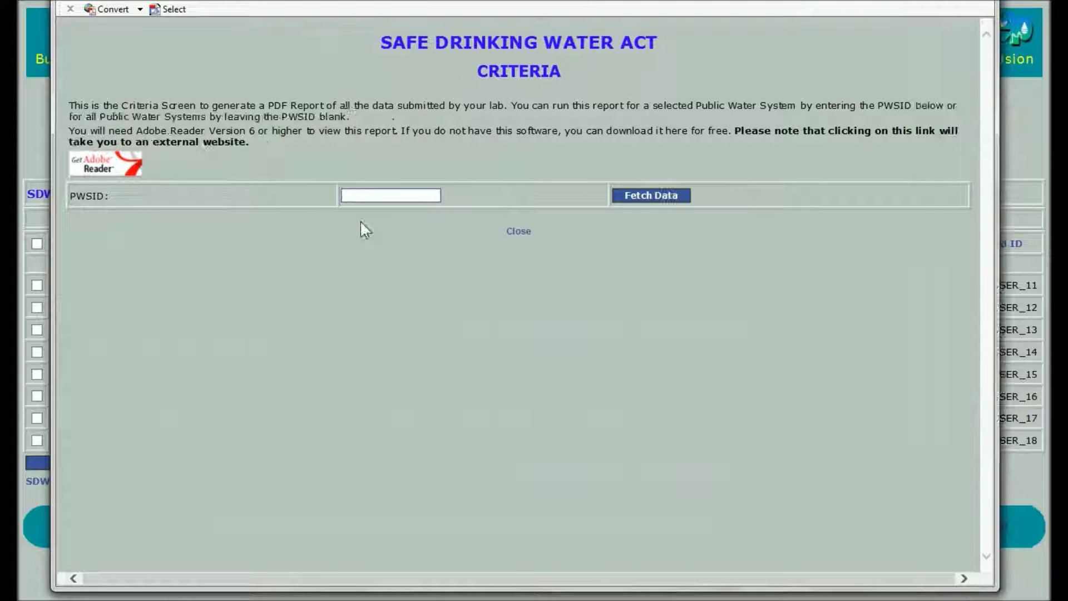
type("8765432")
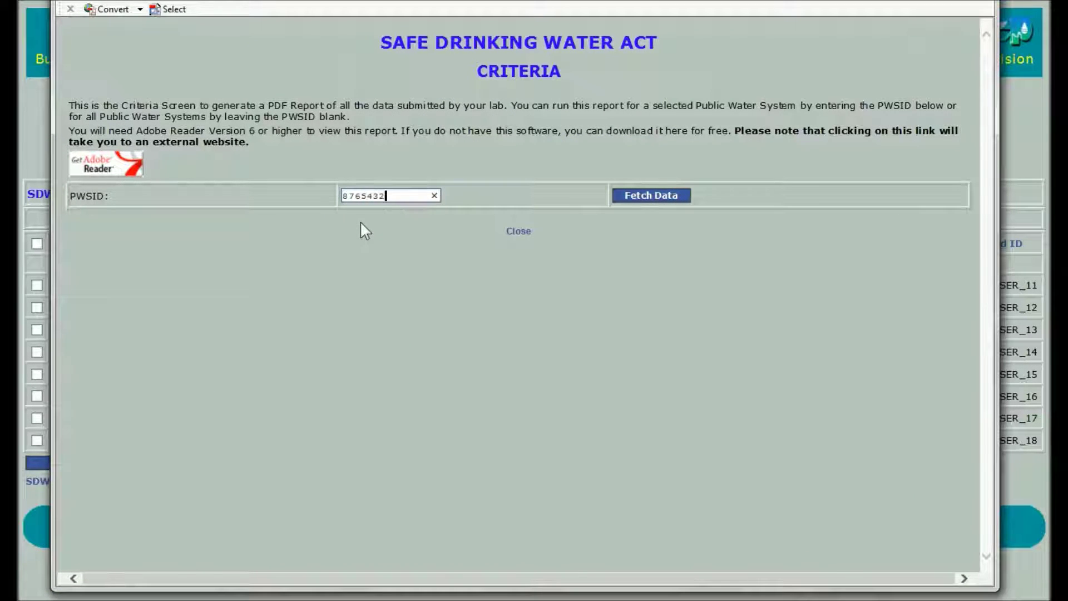
left_click(644, 195)
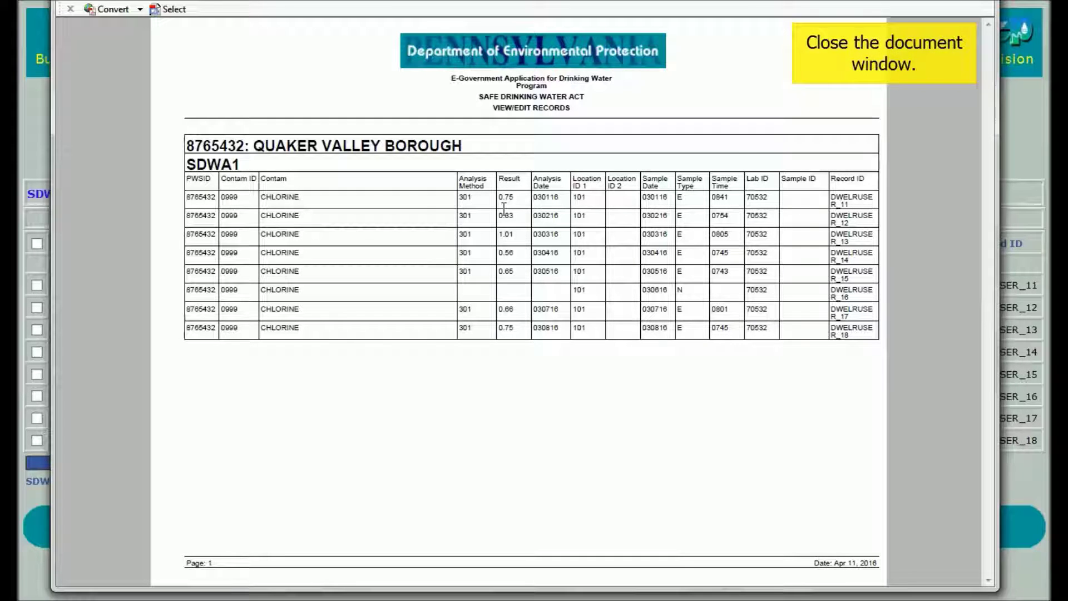
left_click(943, 5)
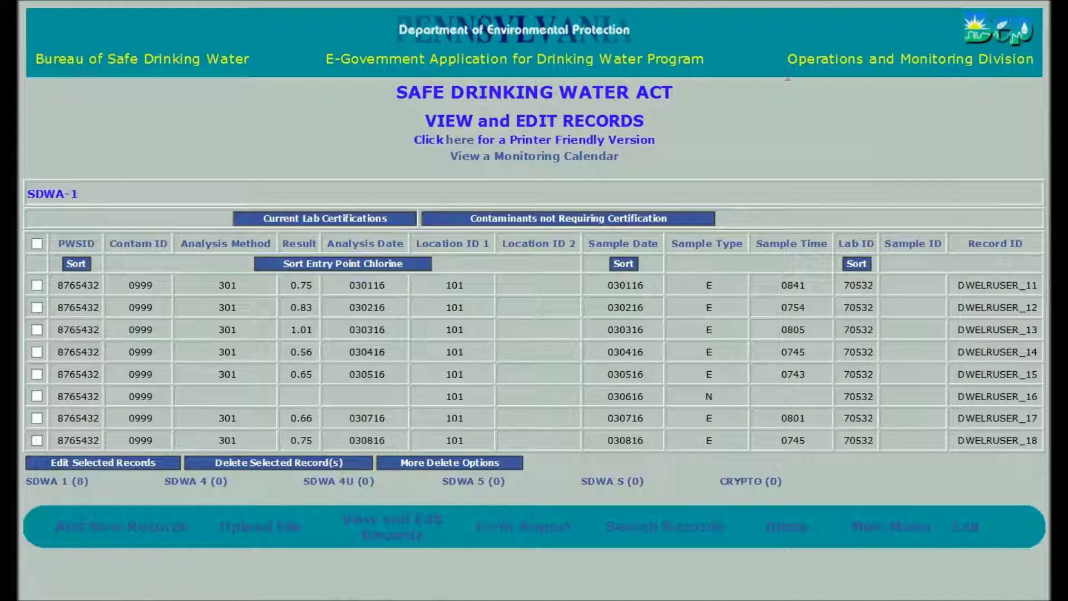